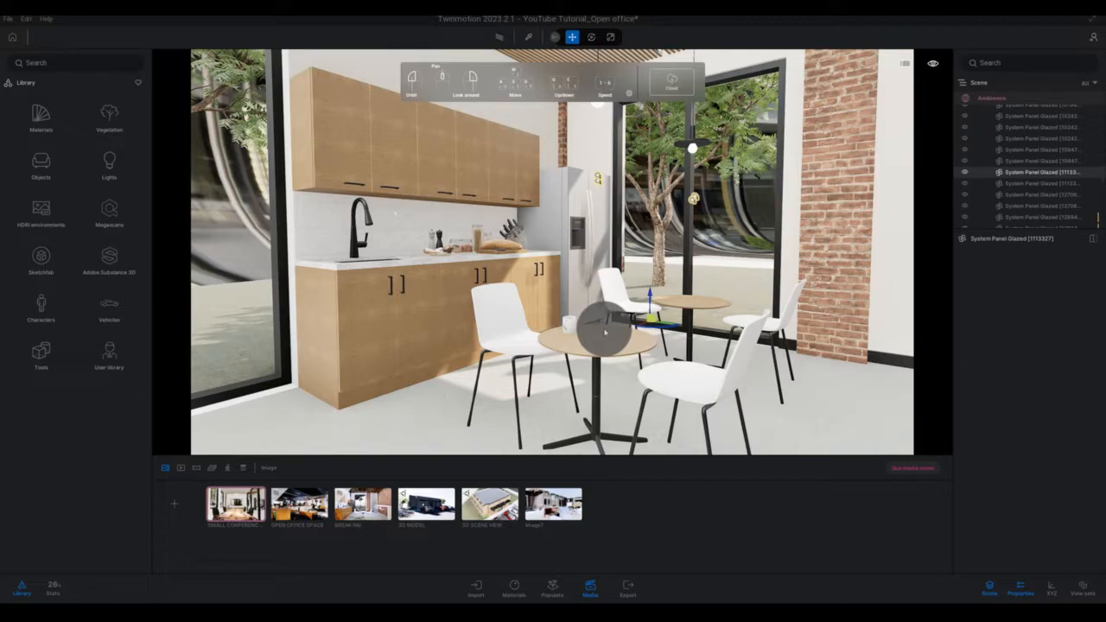
Bring the camera close to the kitchen countertop with the bread and jars, and save that view as a new image
left_click_drag(605, 332, 551, 340)
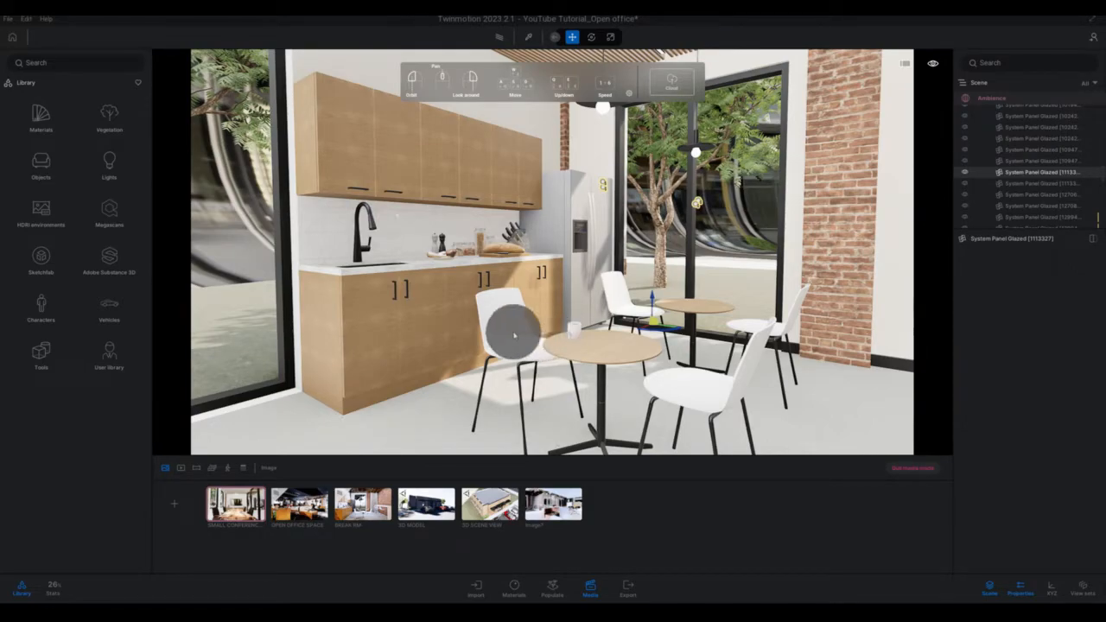
key("w")
key("w")
right_click_drag(513, 336, 436, 335)
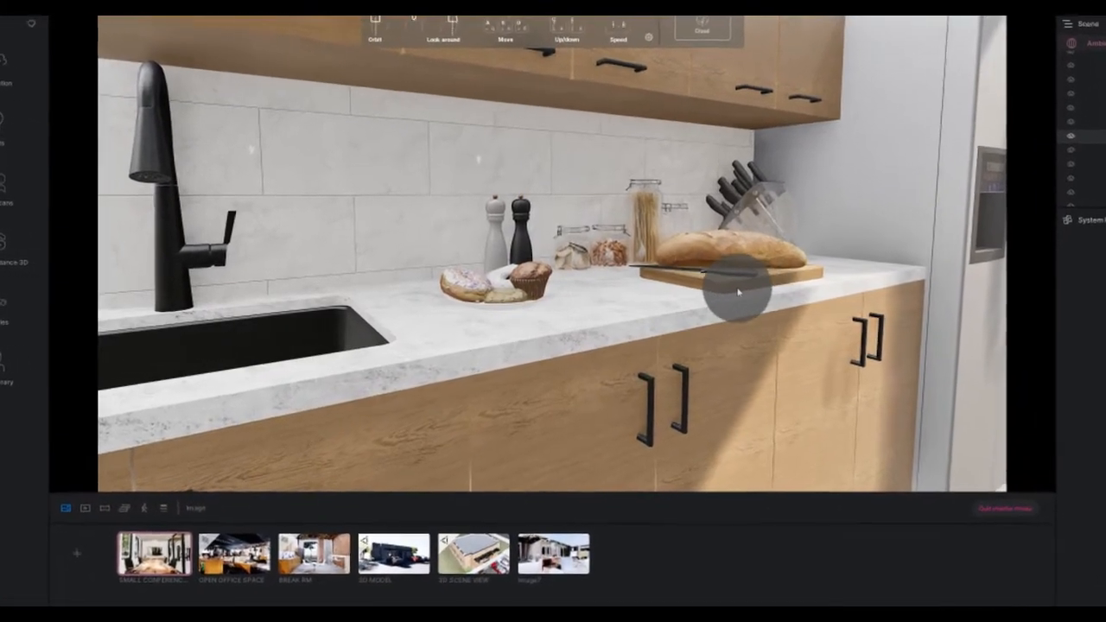
scroll(585, 287, "down", 4)
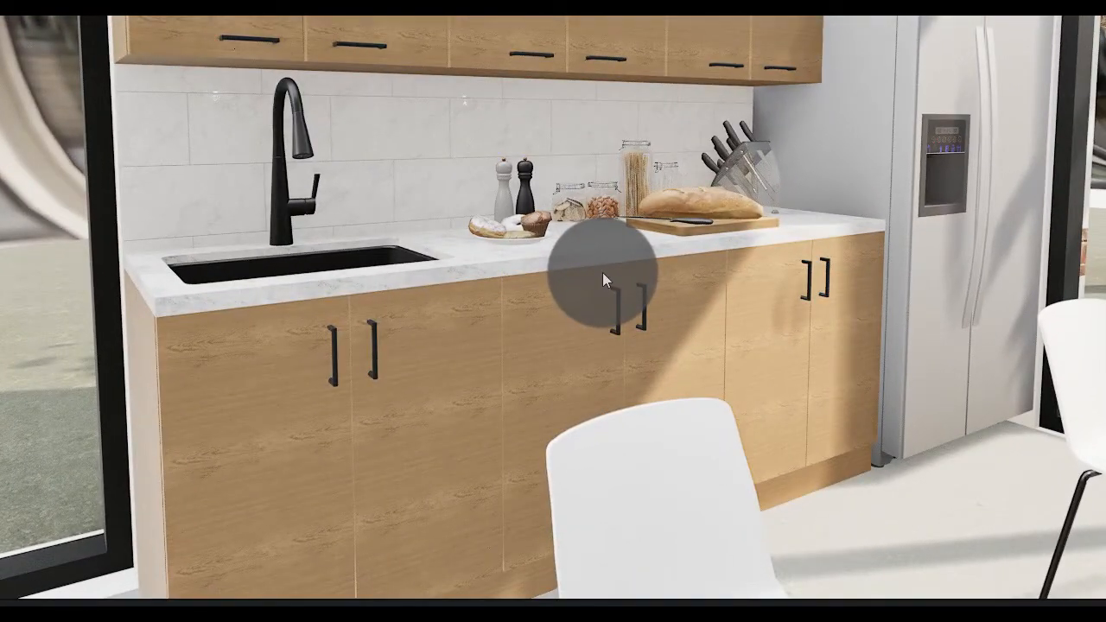
middle_click_drag(598, 276, 557, 266)
scroll(598, 276, "up", 4)
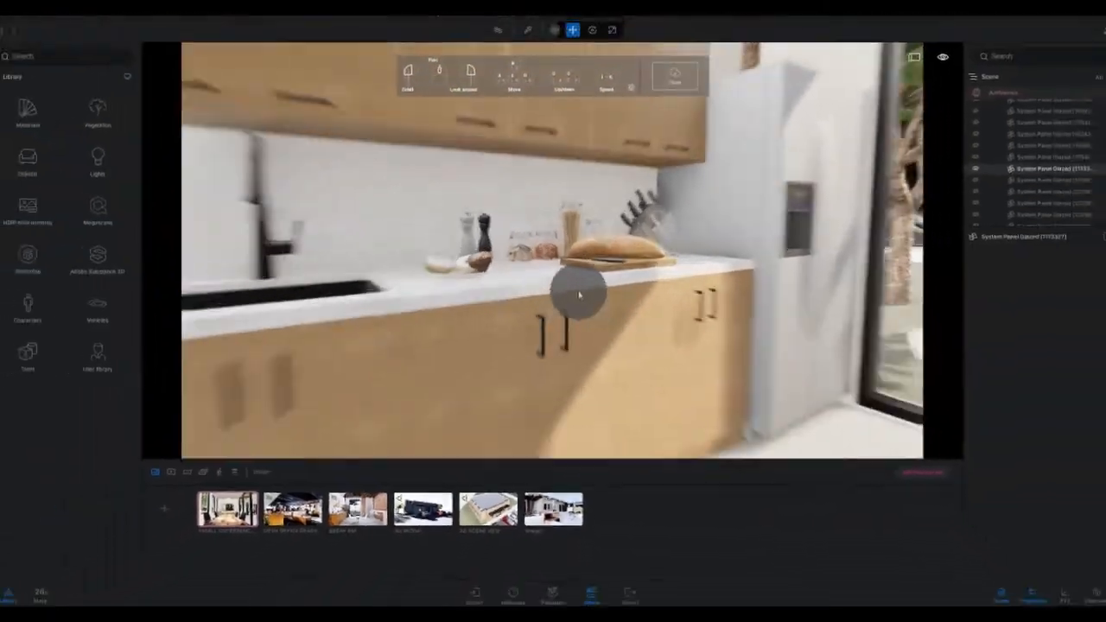
scroll(581, 295, "up", 2)
left_click_drag(581, 295, 596, 295)
middle_click_drag(582, 297, 533, 330)
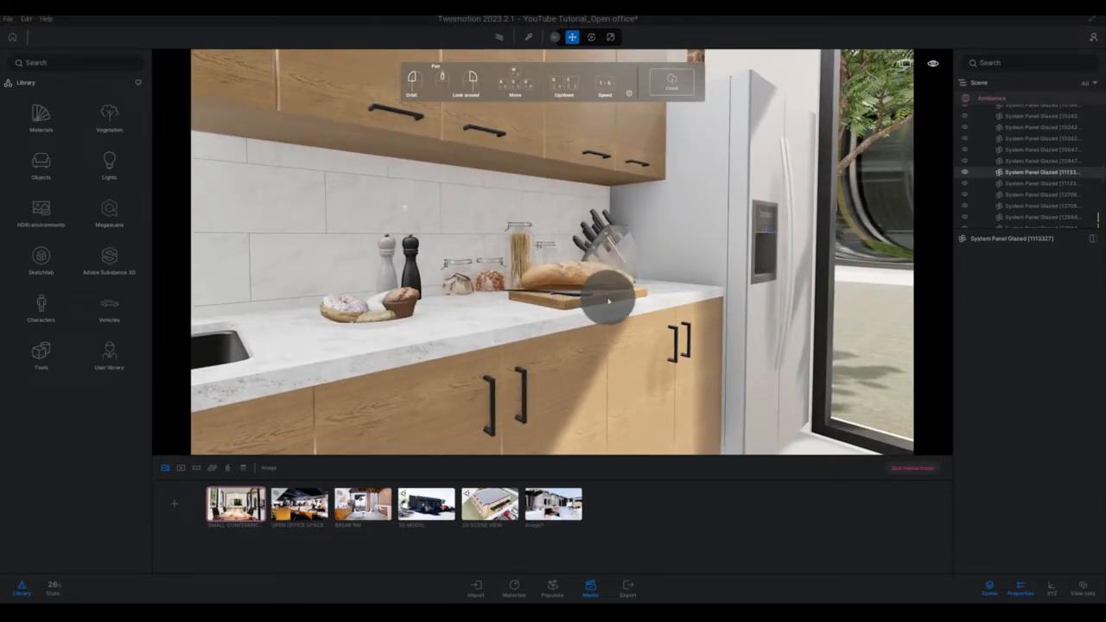
left_click(174, 510)
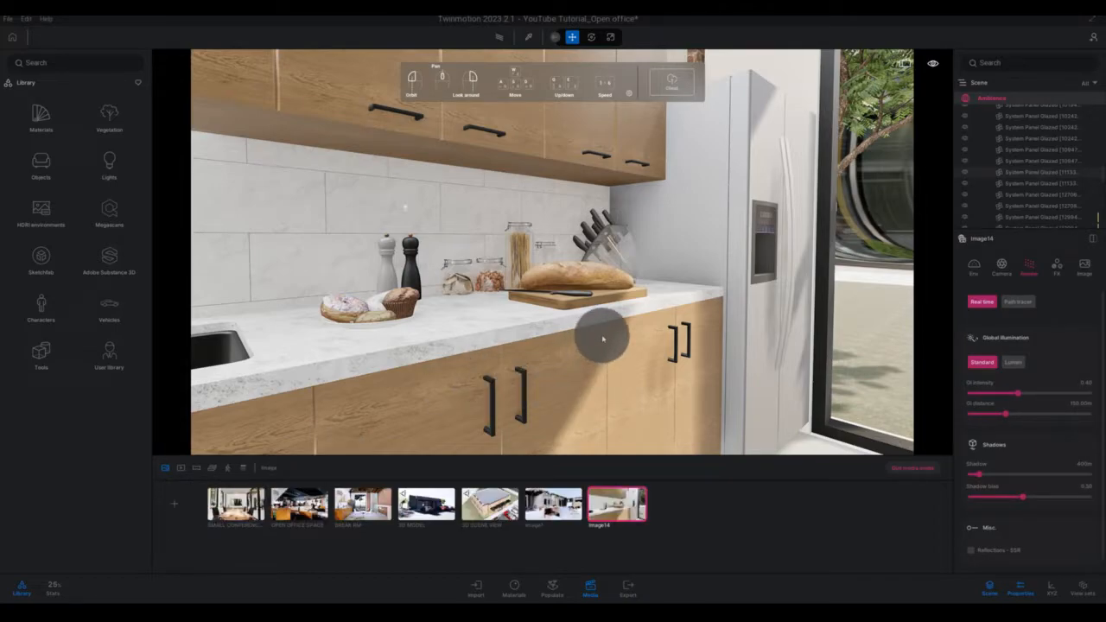
Reframe the camera to face the kitchen cabinets straight on and update the new image with this view
left_click_drag(620, 363, 467, 336)
middle_click_drag(620, 363, 670, 373)
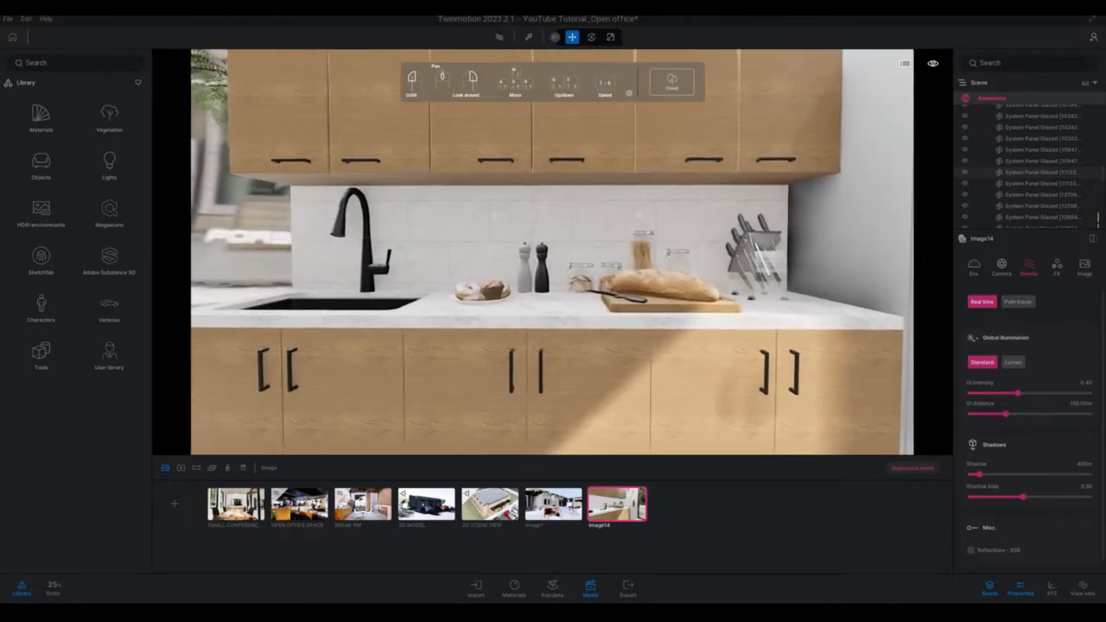
left_click(625, 497)
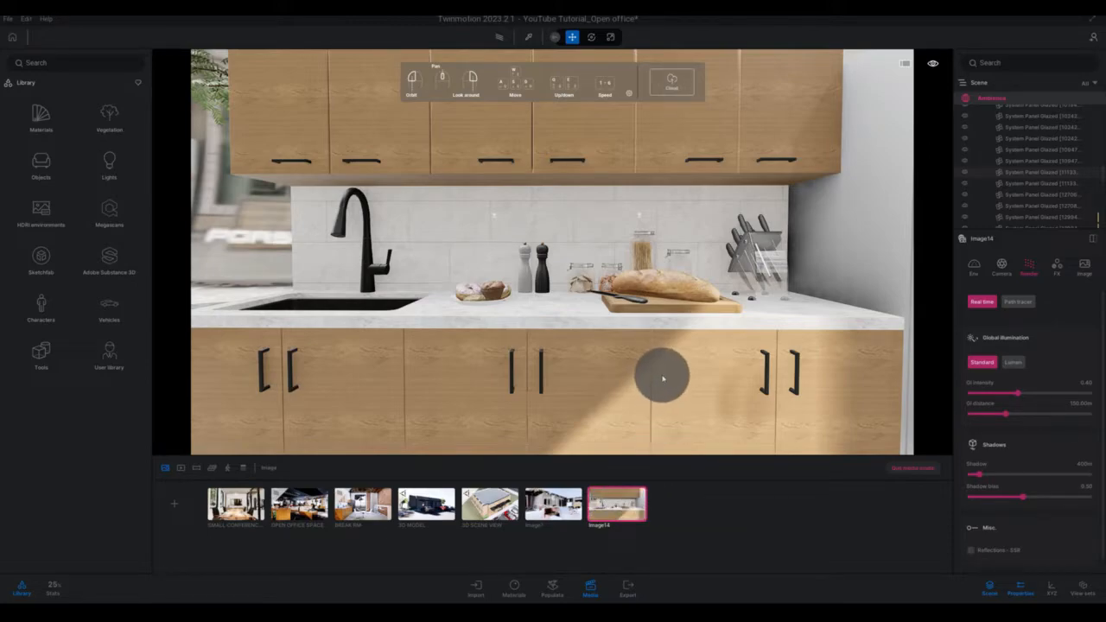
Rename the new image as CLOSE UP RENDER
right_click(613, 490)
left_click(602, 414)
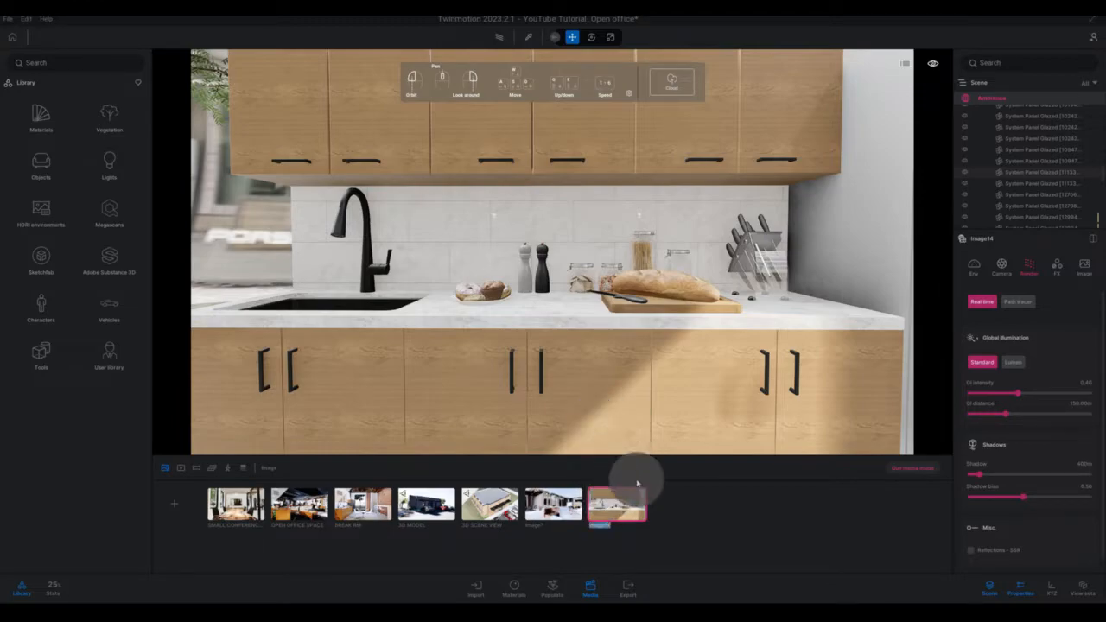
key("BackSpace")
type("clos")
key("BackSpace")
key("BackSpace")
key("BackSpace")
type("CLOSE UP RENDER")
left_click(680, 487)
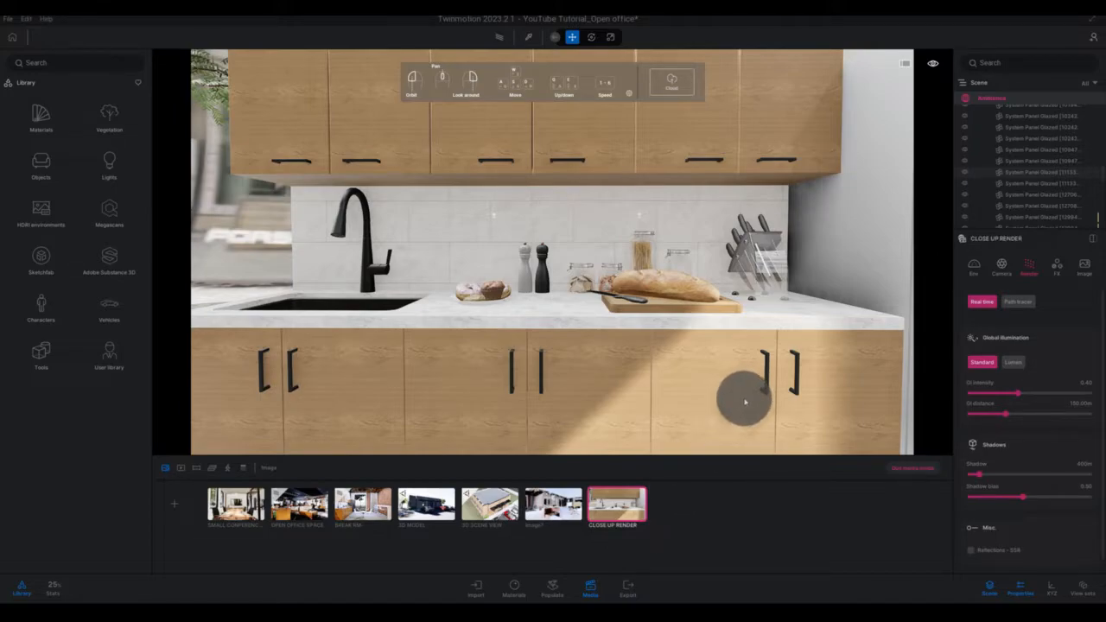
In the image's camera effects, set vignetting to 50% and sharpness to 25%
left_click(1007, 275)
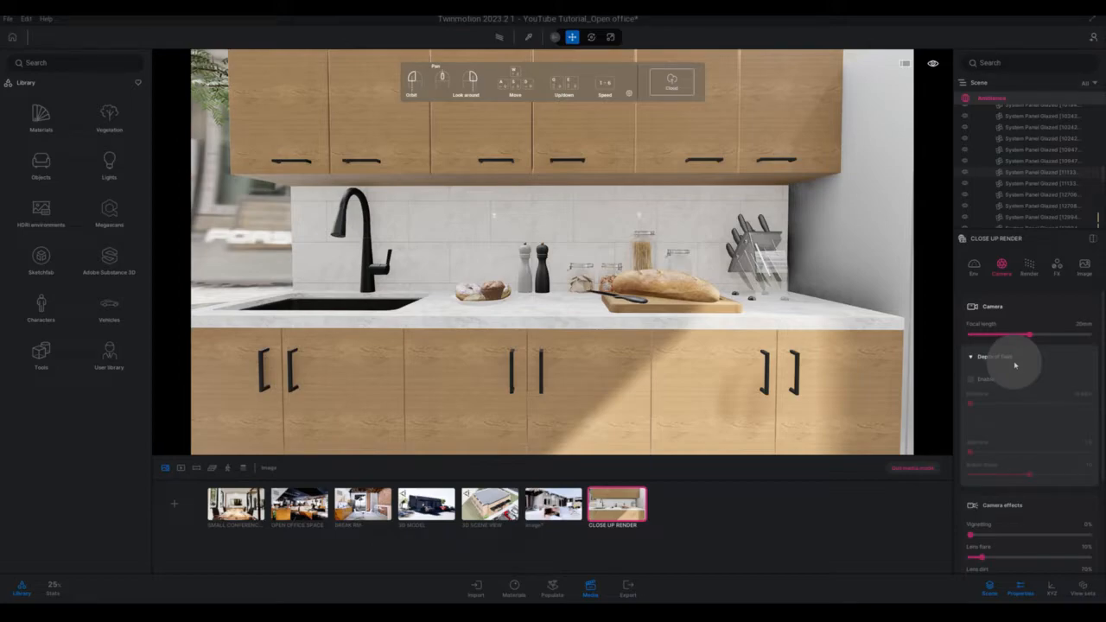
scroll(1016, 365, "down", 3)
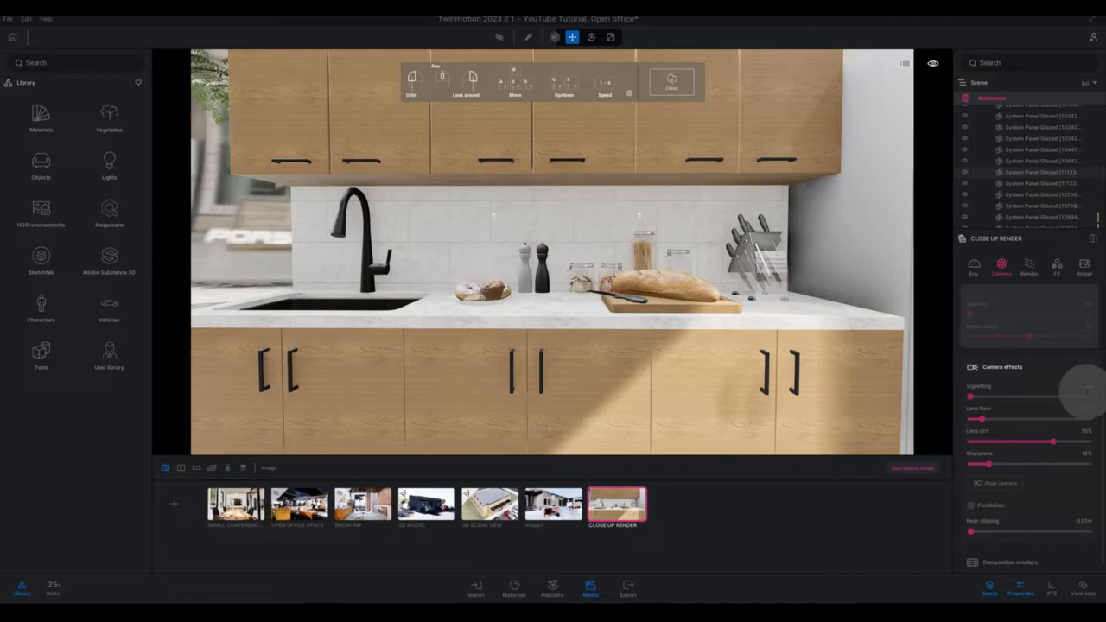
type("50")
key("Return")
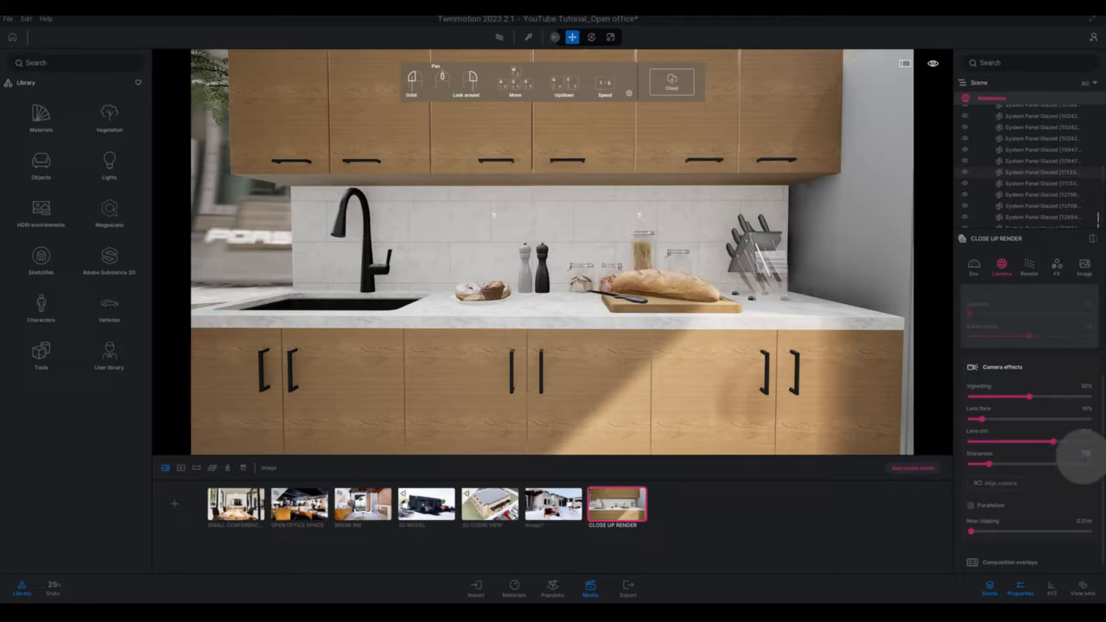
left_click_drag(1084, 456, 1087, 455)
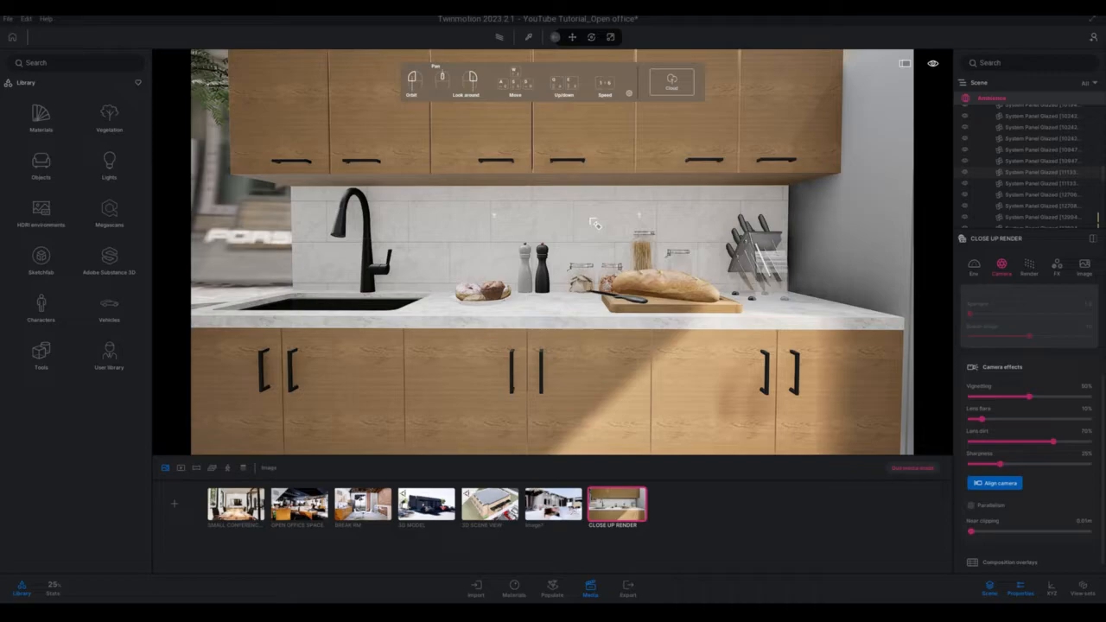
Straighten the kitchen view with Align camera and Parallelism, centring the countertop between the upper and lower cabinets
scroll(594, 222, "up", 2)
middle_click_drag(610, 261, 665, 244)
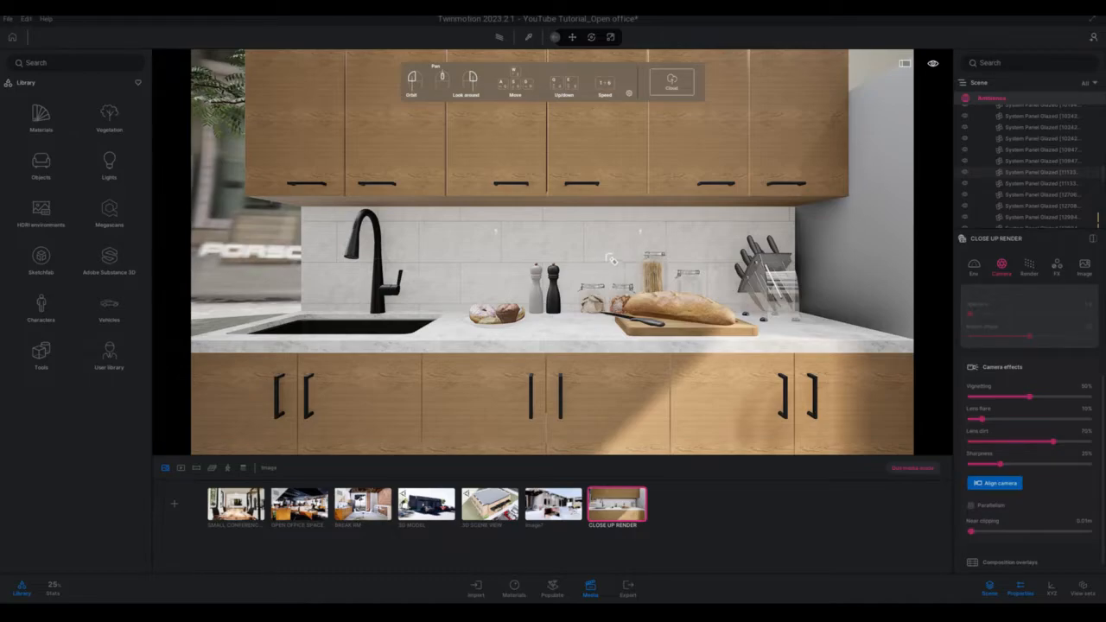
middle_click_drag(609, 259, 619, 252)
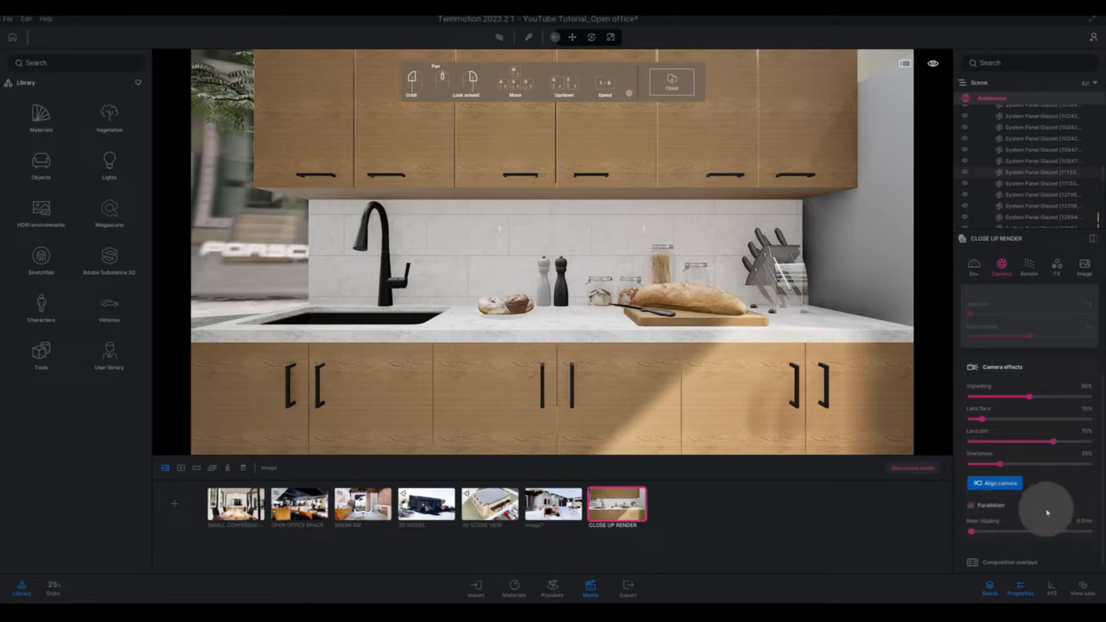
scroll(754, 376, "down", 5)
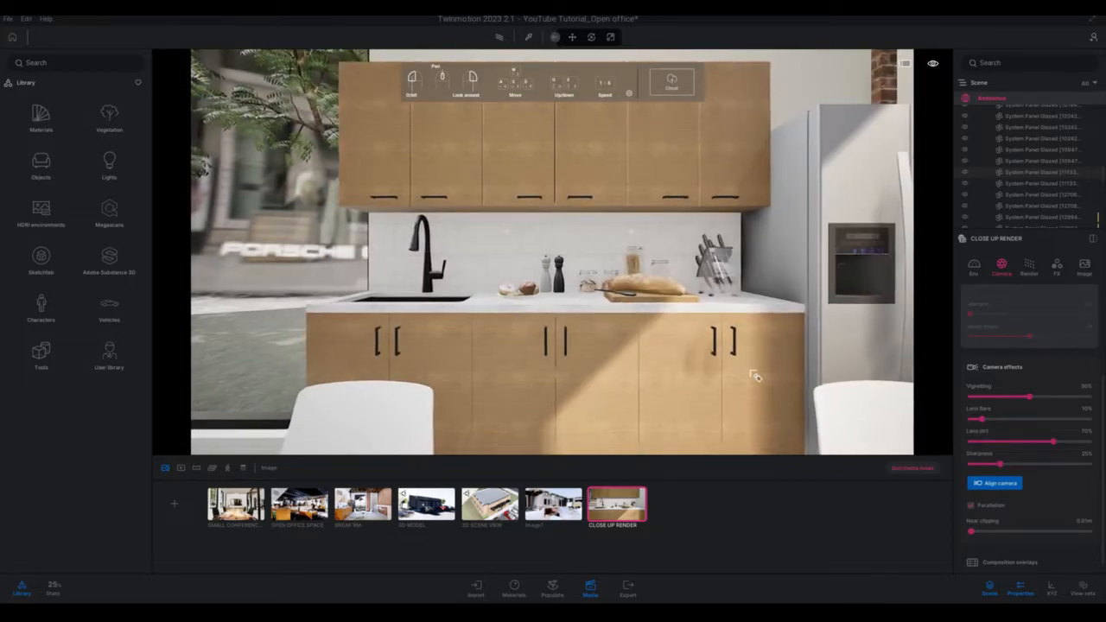
scroll(752, 380, "up", 5)
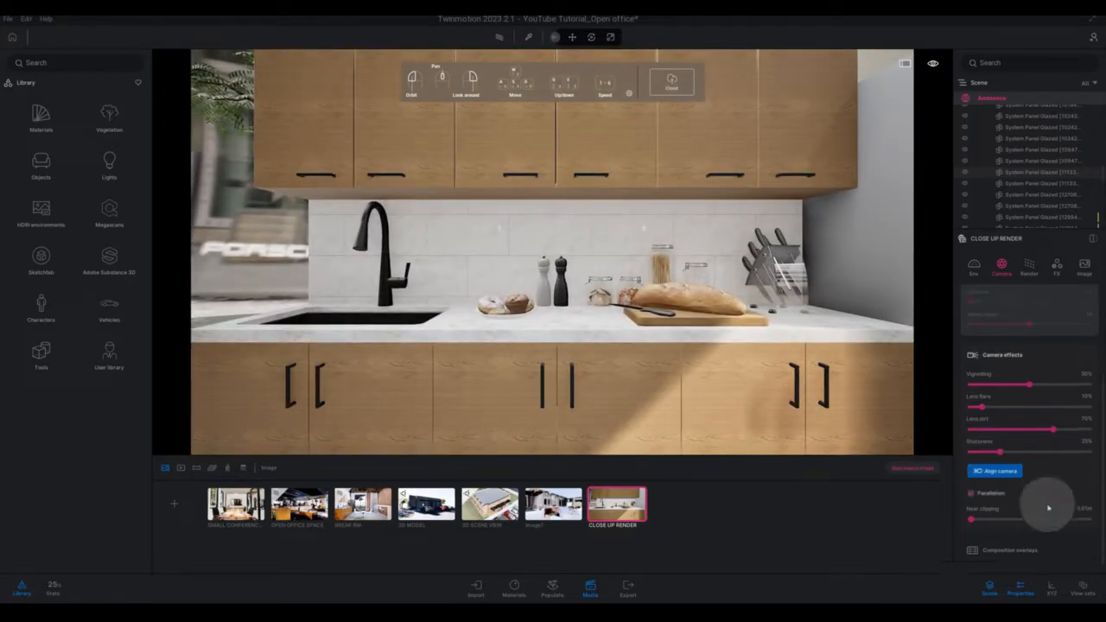
Set the camera's focal length to 30 mm and recentre the framing on the countertop items
scroll(1044, 502, "up", 3)
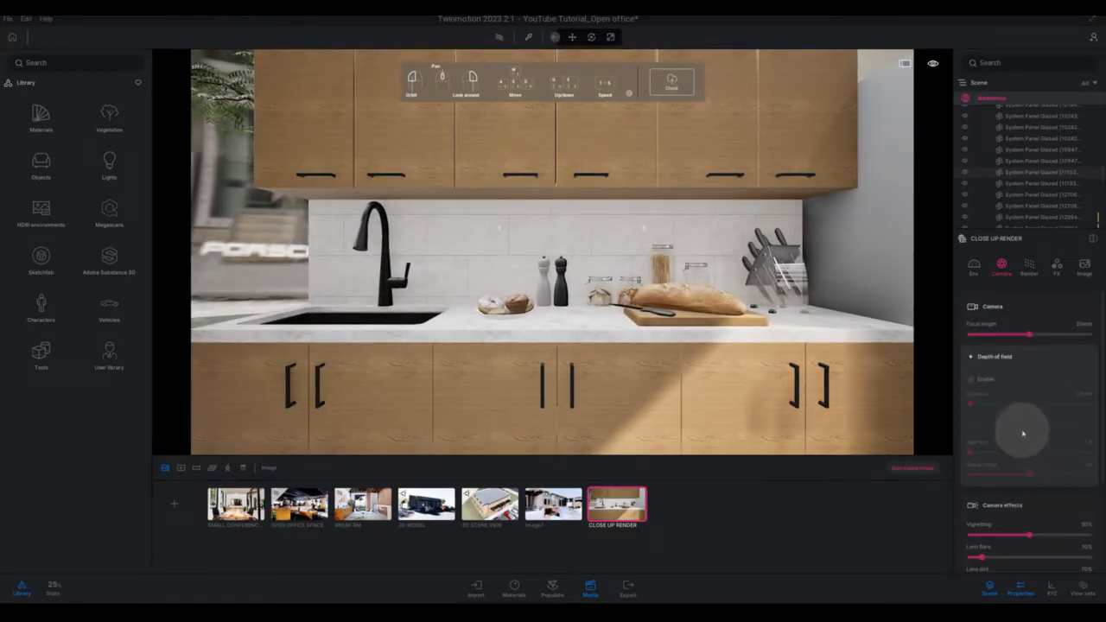
left_click_drag(1030, 335, 1033, 339)
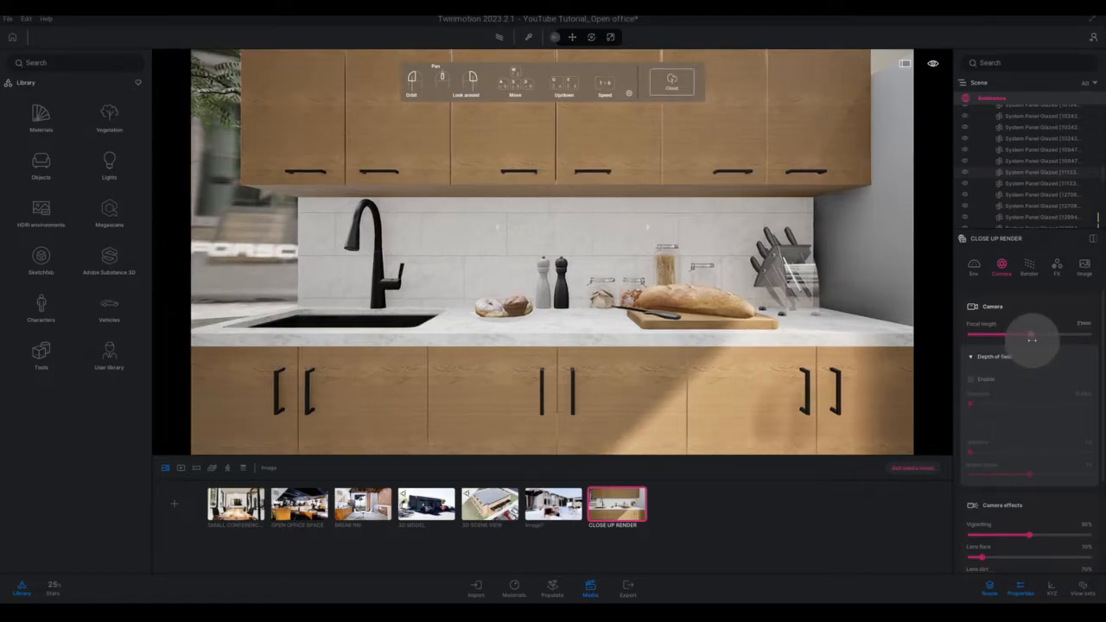
left_click(1078, 327)
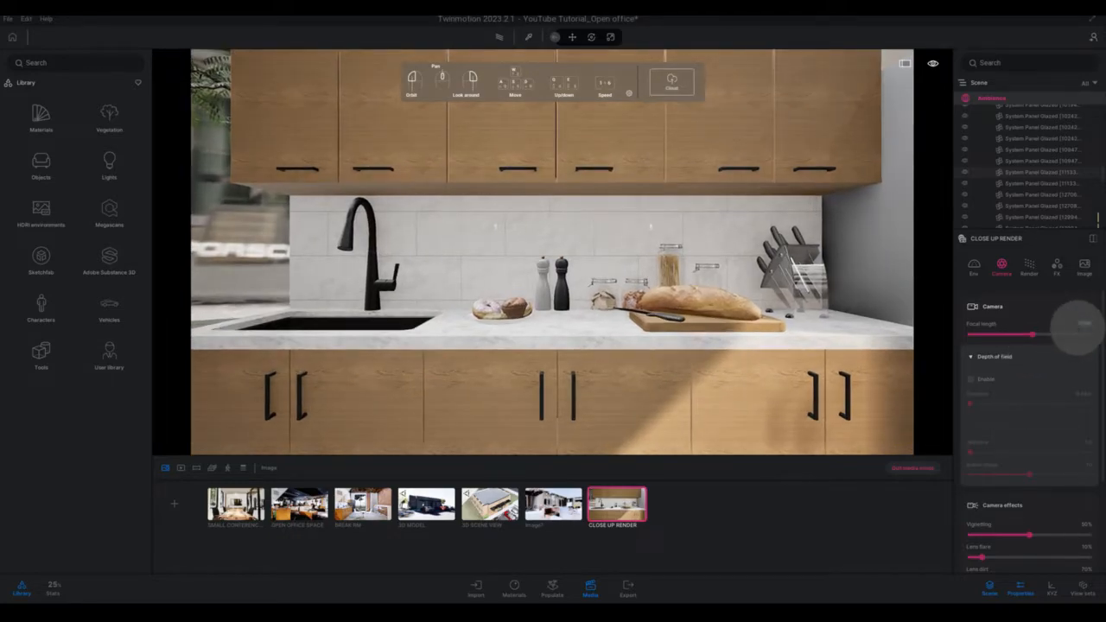
type("30")
key("Return")
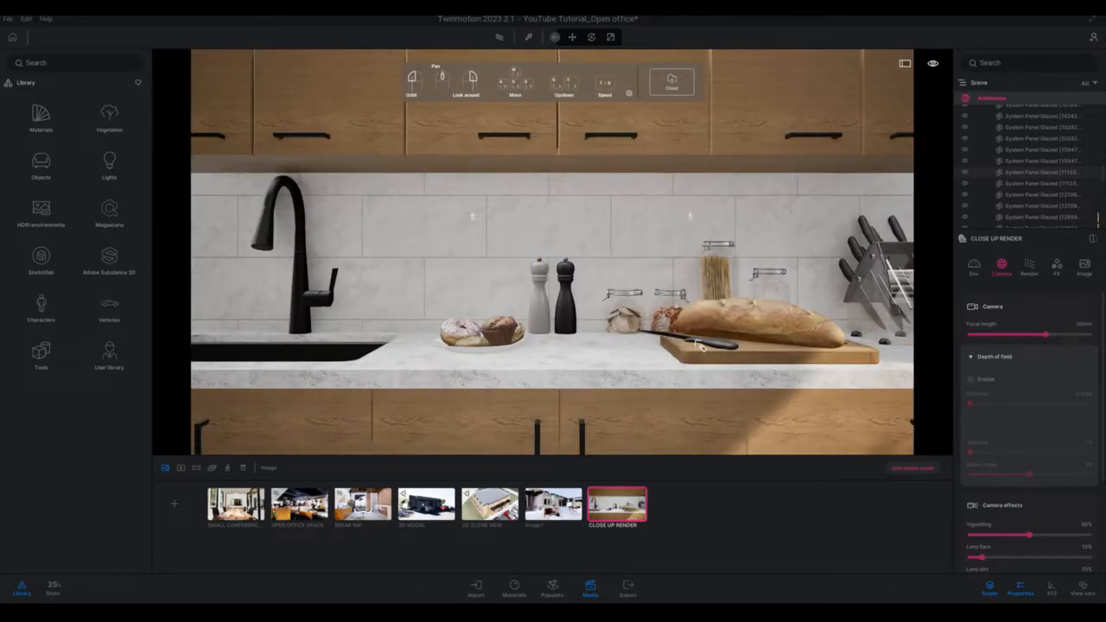
middle_click_drag(731, 347, 696, 344)
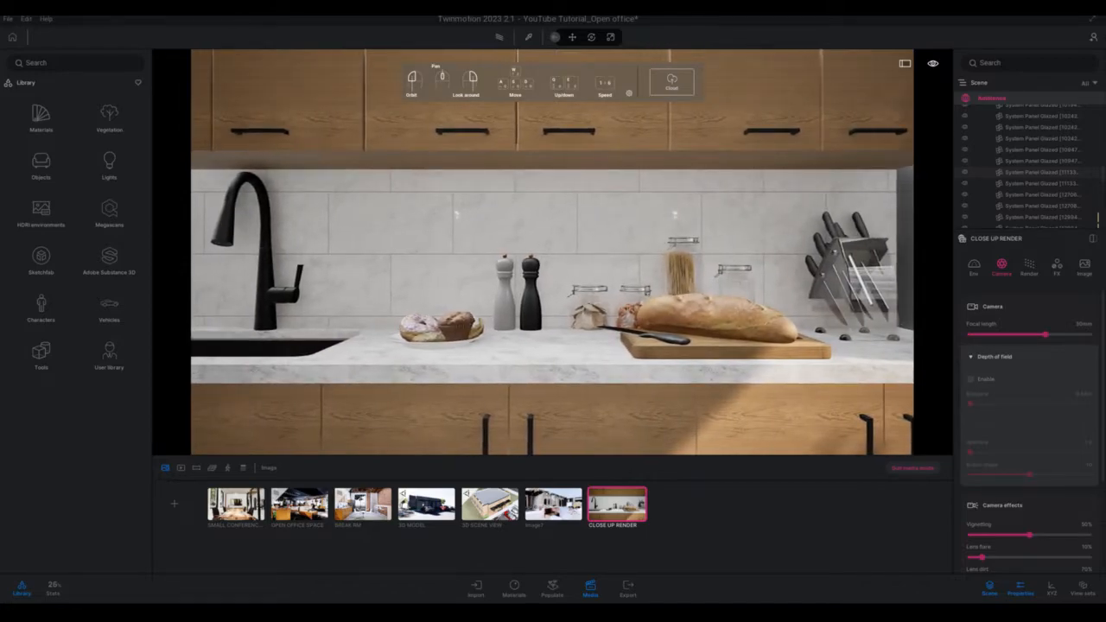
In the image's color grading, set contrast to 50% and saturation to 60%
left_click(1057, 274)
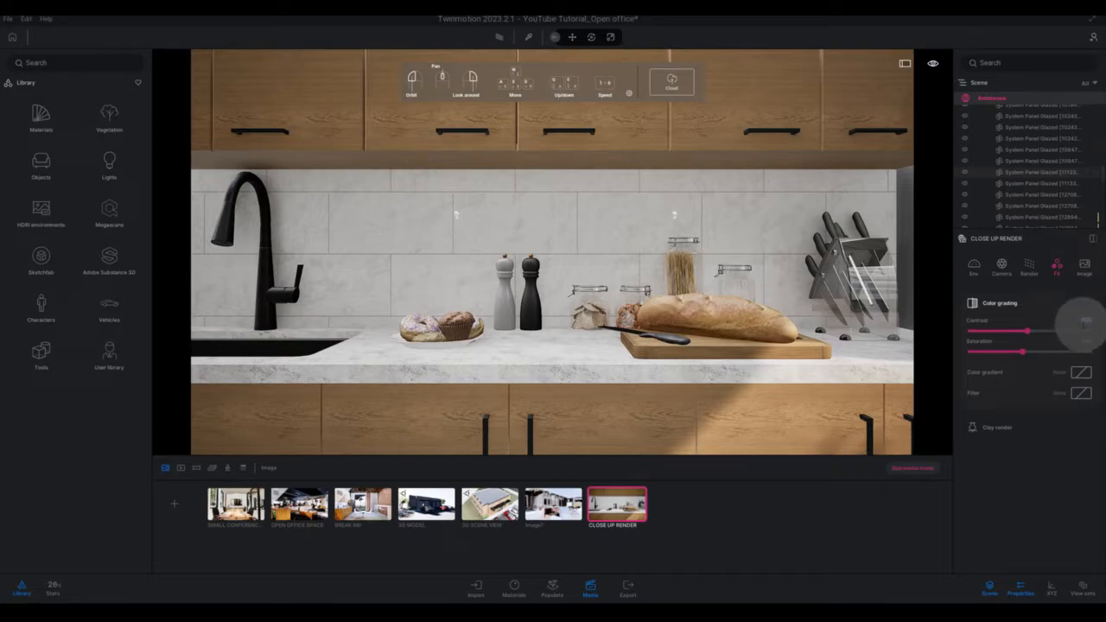
type("50")
key("Return")
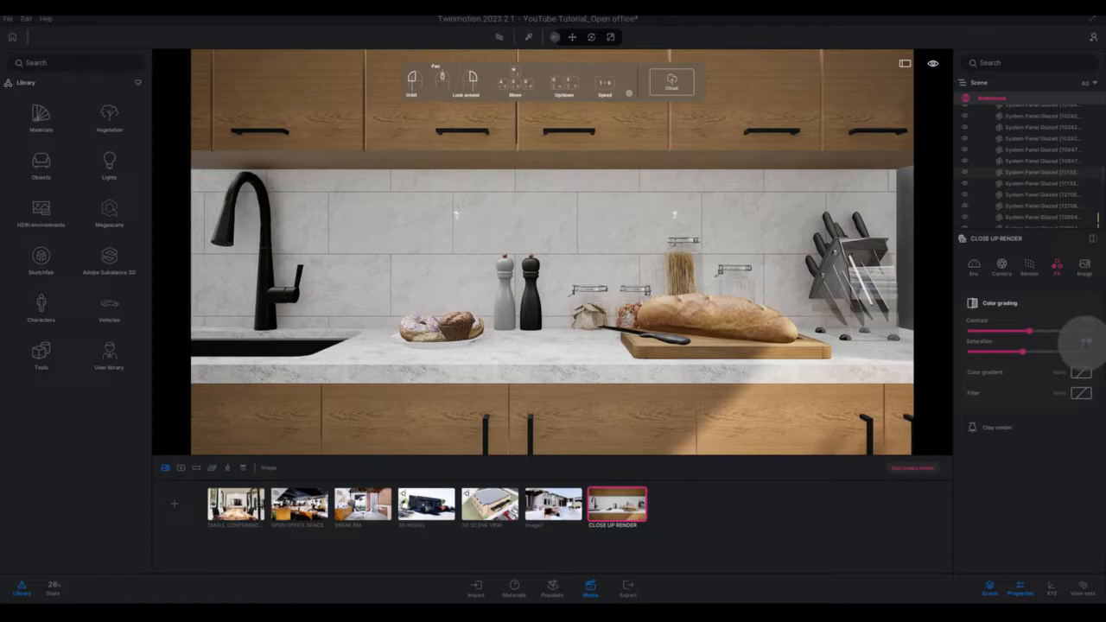
type("5")
left_click(1086, 341)
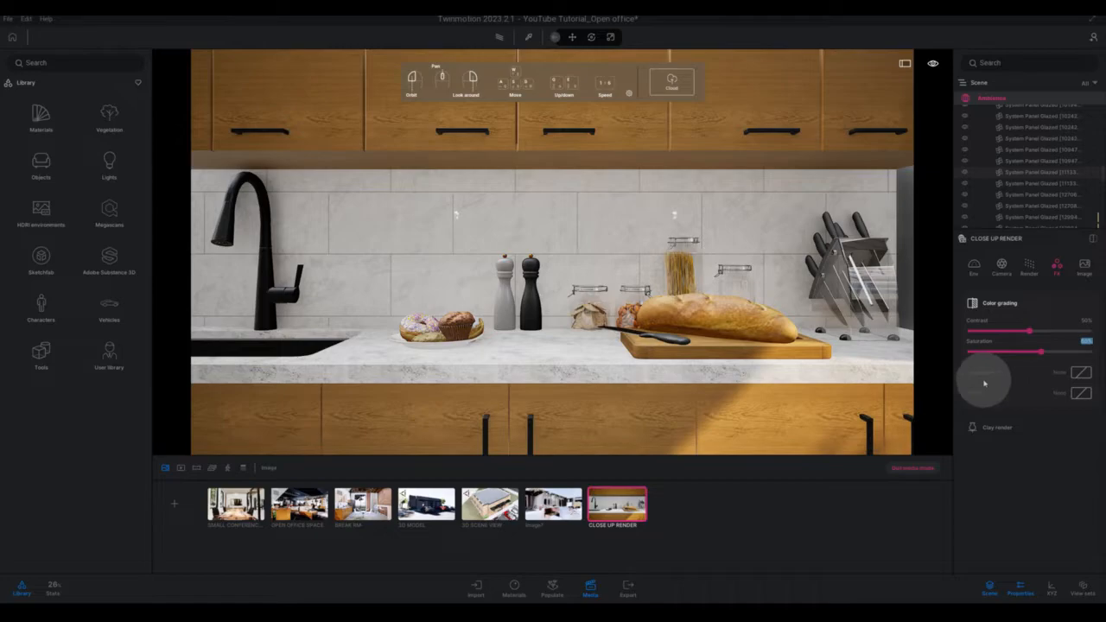
Try the MTX, Black and White Dark and Beauty 1 color gradients on the image and settle on Blue Tint
left_click(1082, 377)
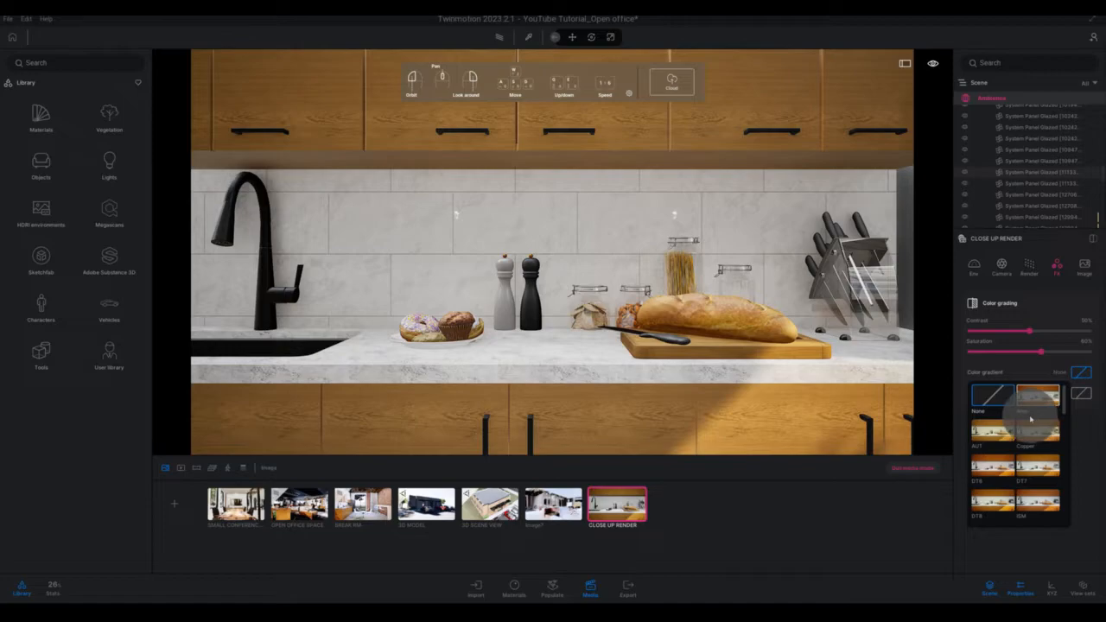
scroll(1030, 420, "down", 1)
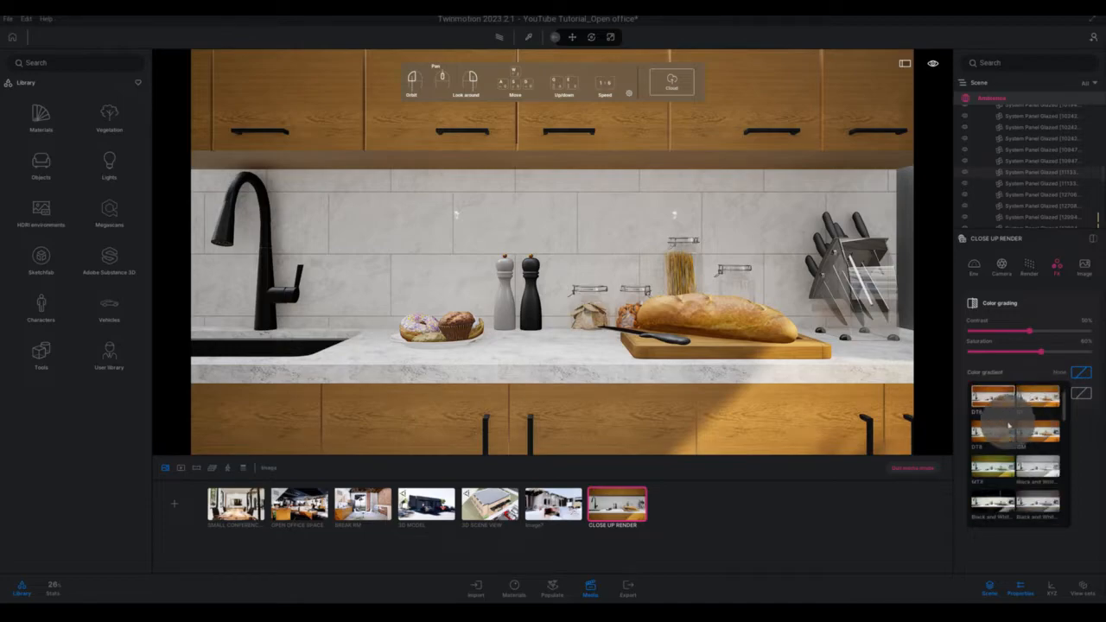
scroll(1008, 423, "down", 2)
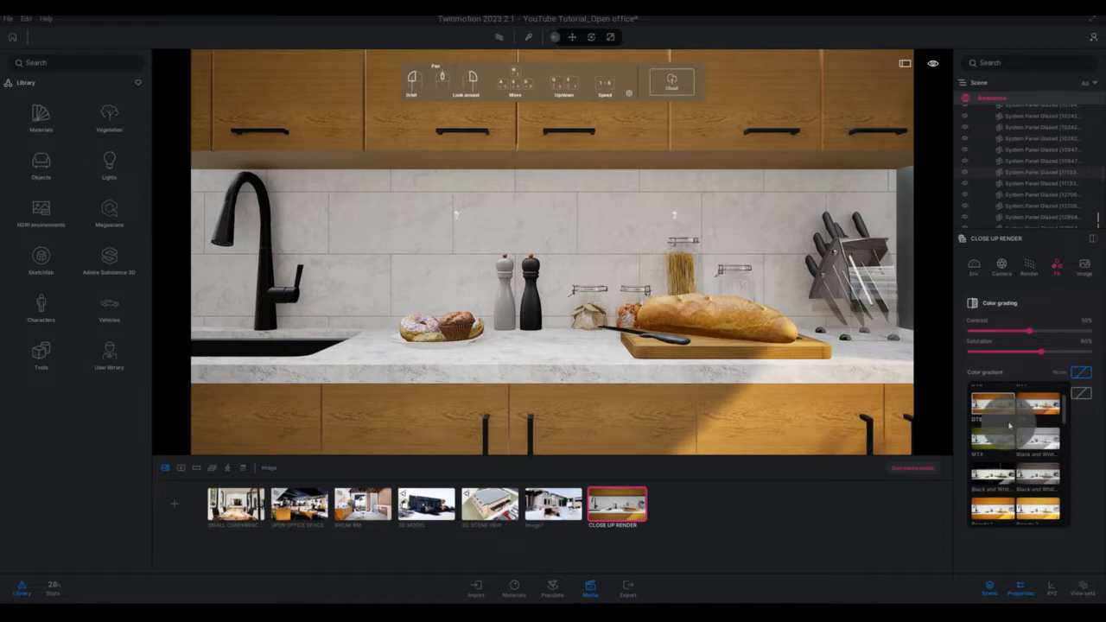
left_click(1005, 441)
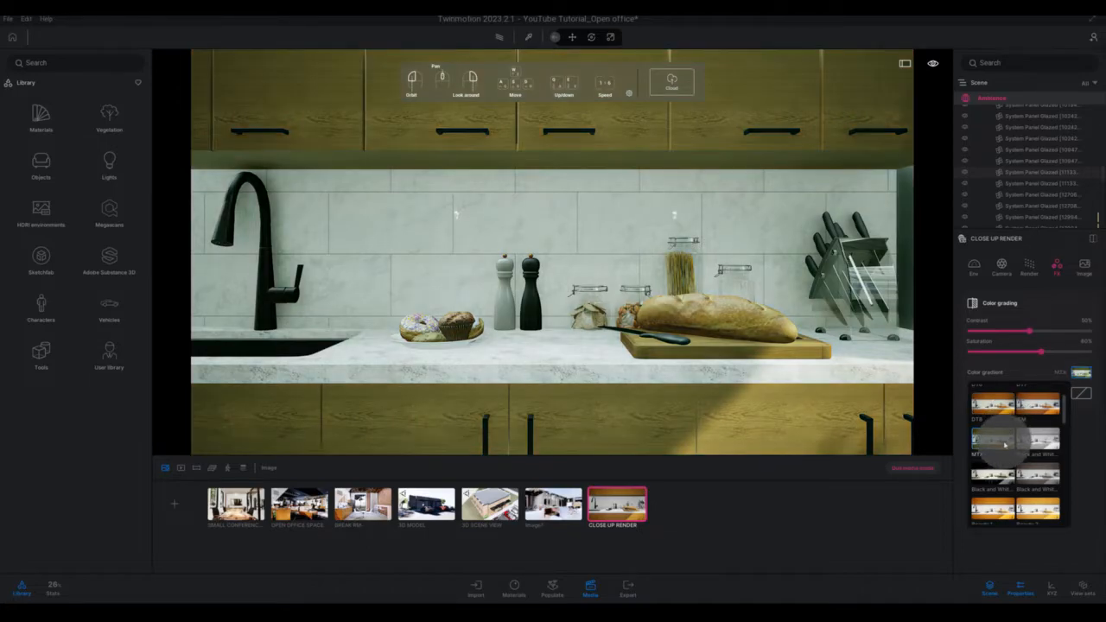
scroll(1005, 445, "down", 1)
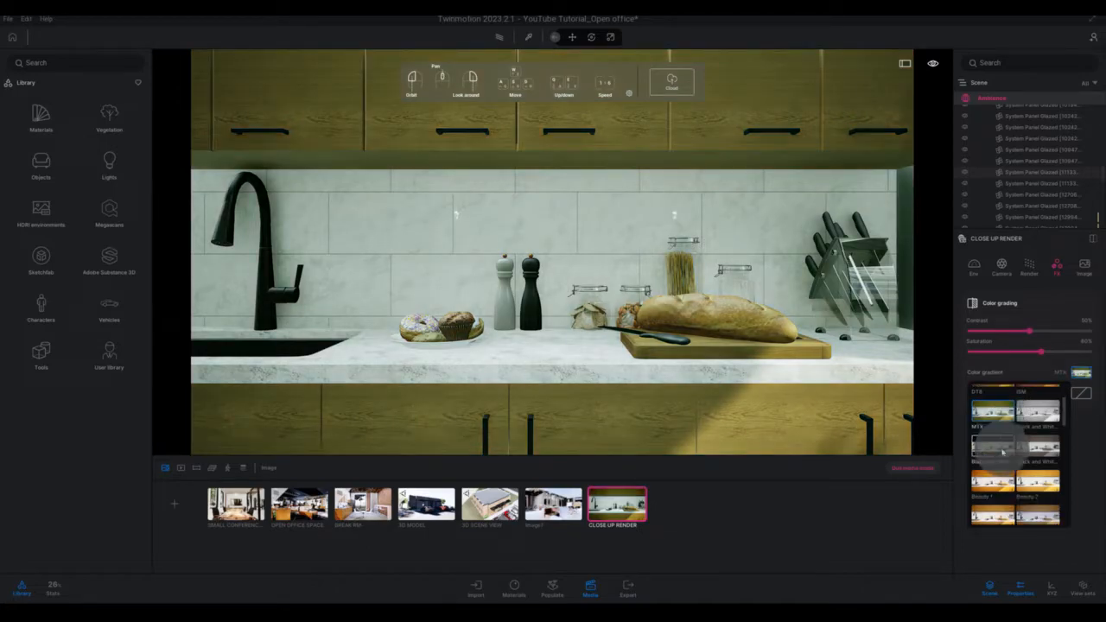
left_click(1002, 451)
scroll(1002, 451, "down", 1)
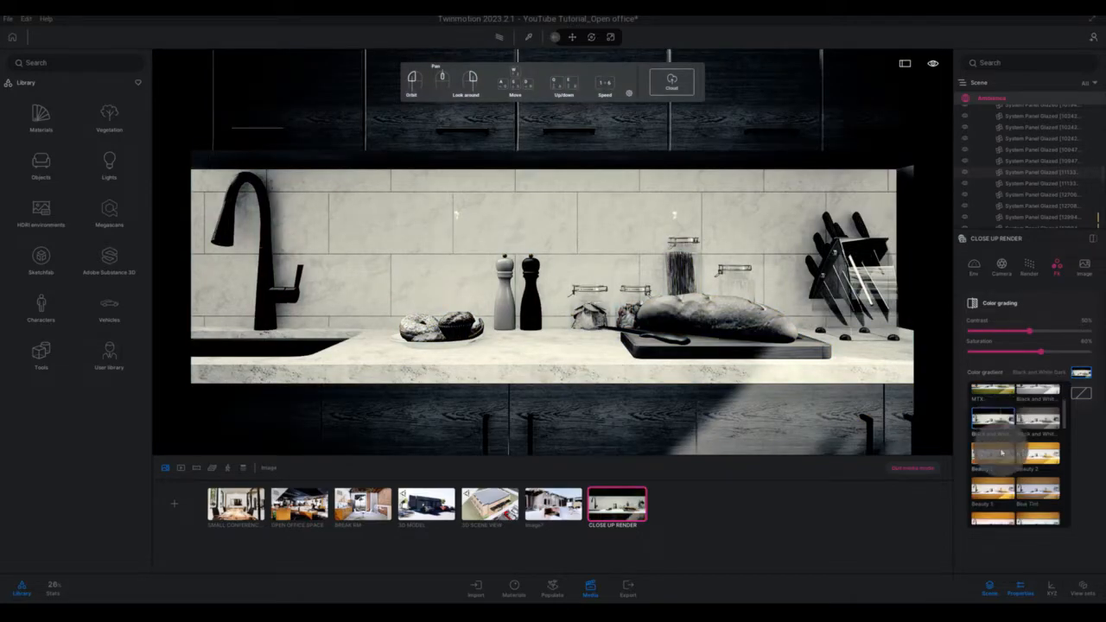
left_click(999, 455)
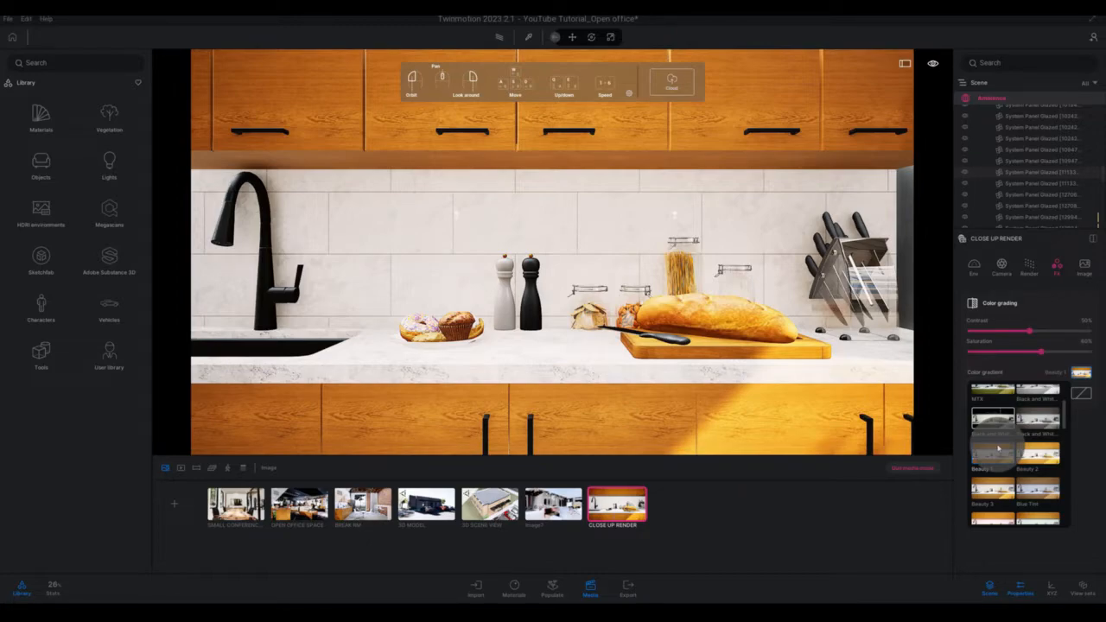
left_click(1049, 486)
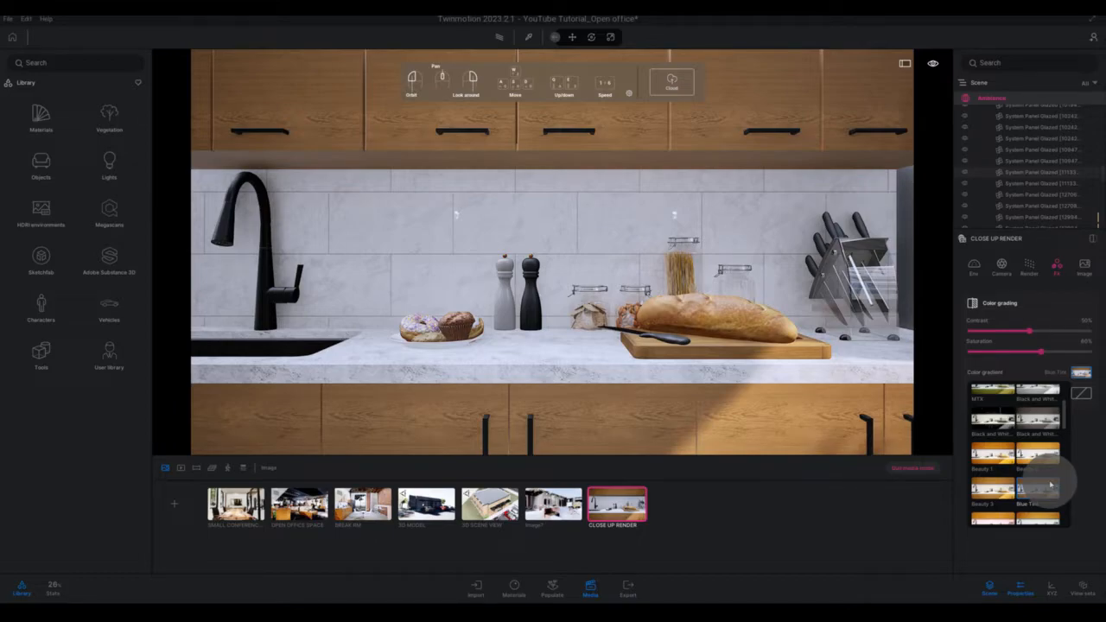
left_click(1092, 450)
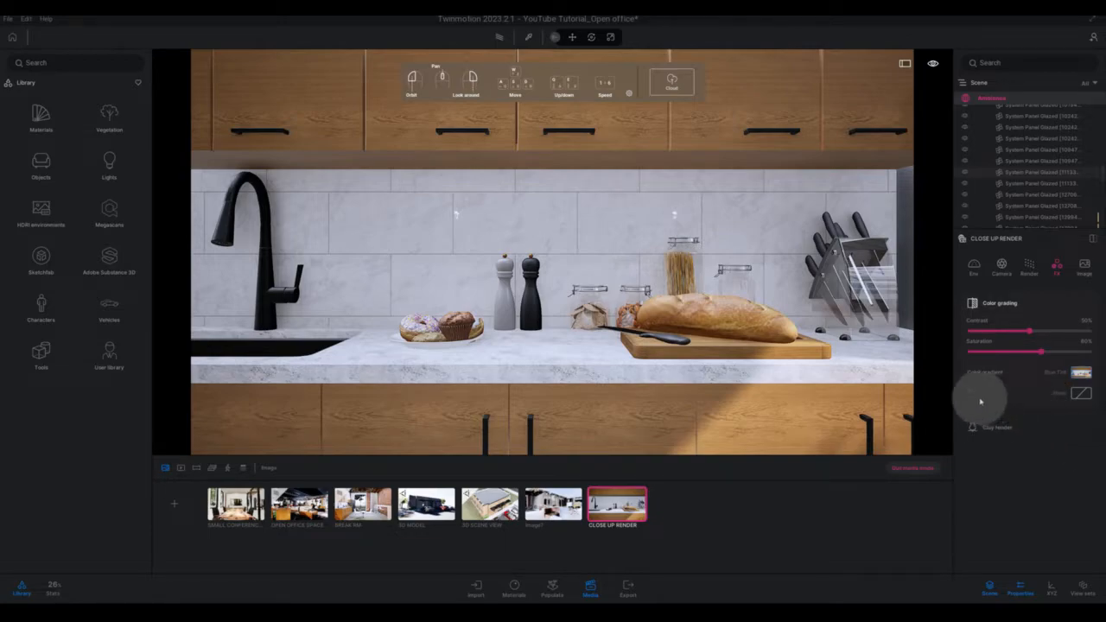
Try the Line Light filter on the close-up image
left_click(1078, 396)
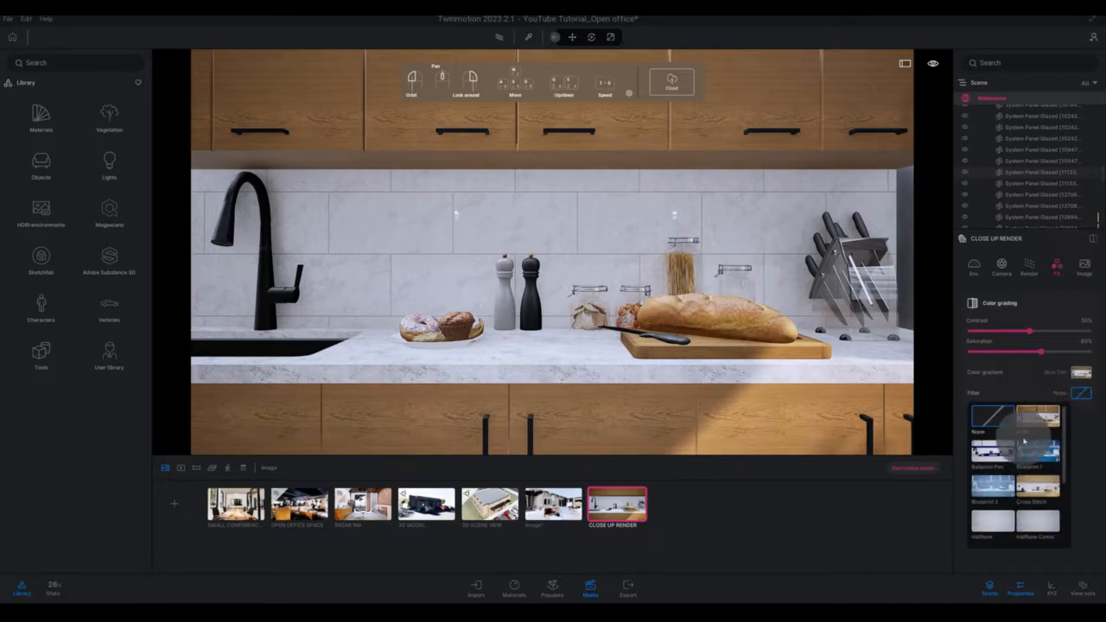
scroll(1034, 445, "down", 2)
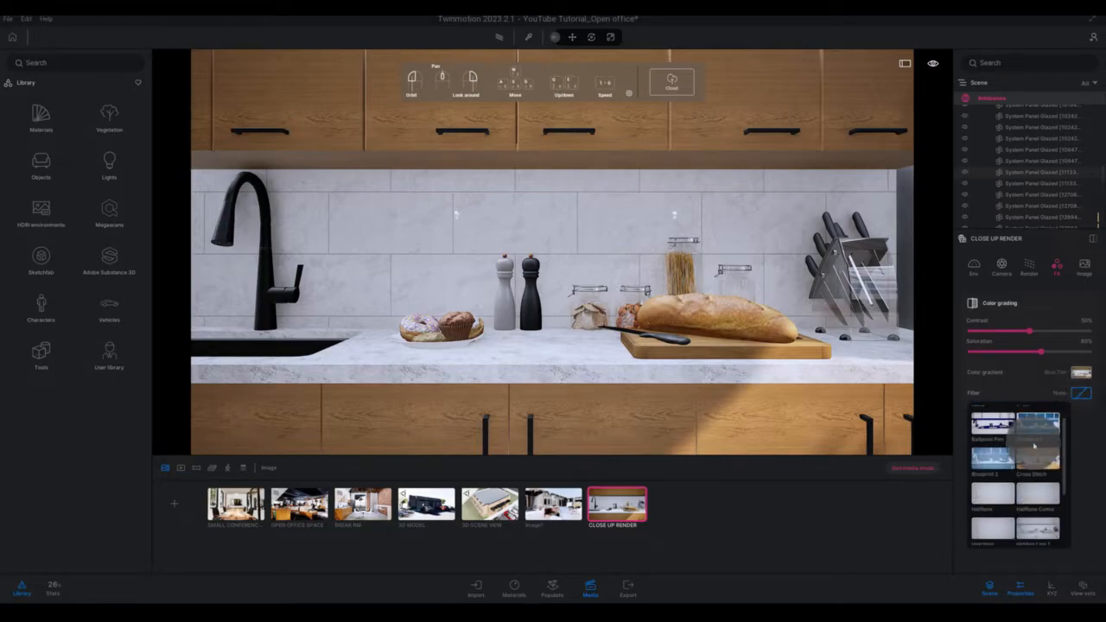
scroll(1034, 445, "down", 1)
scroll(1037, 450, "down", 1)
scroll(1037, 449, "down", 1)
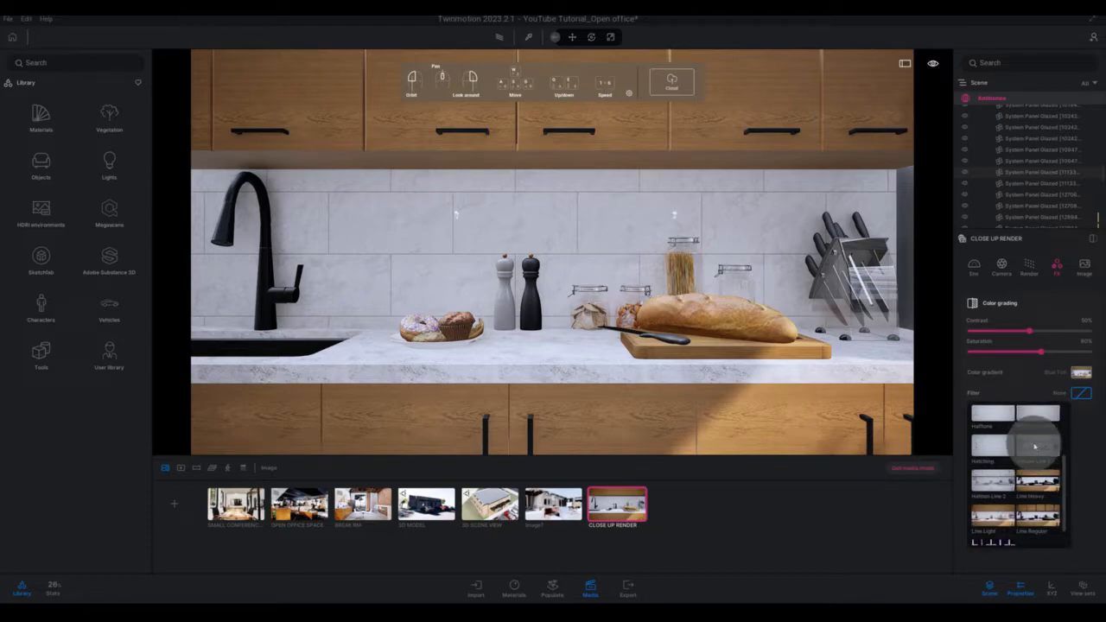
scroll(1033, 444, "down", 1)
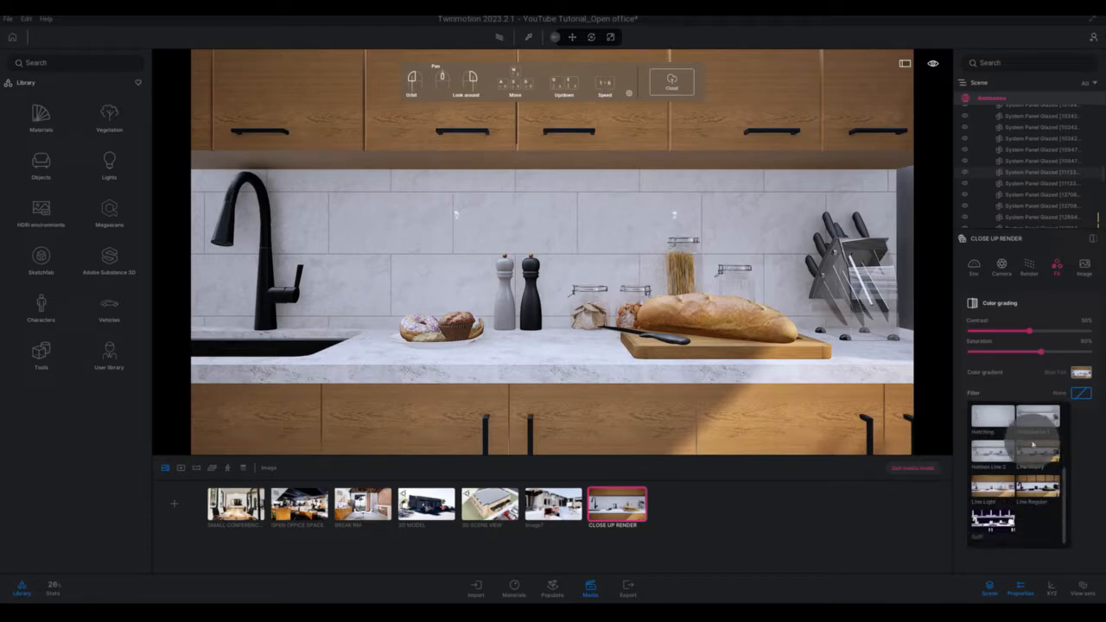
left_click(1003, 489)
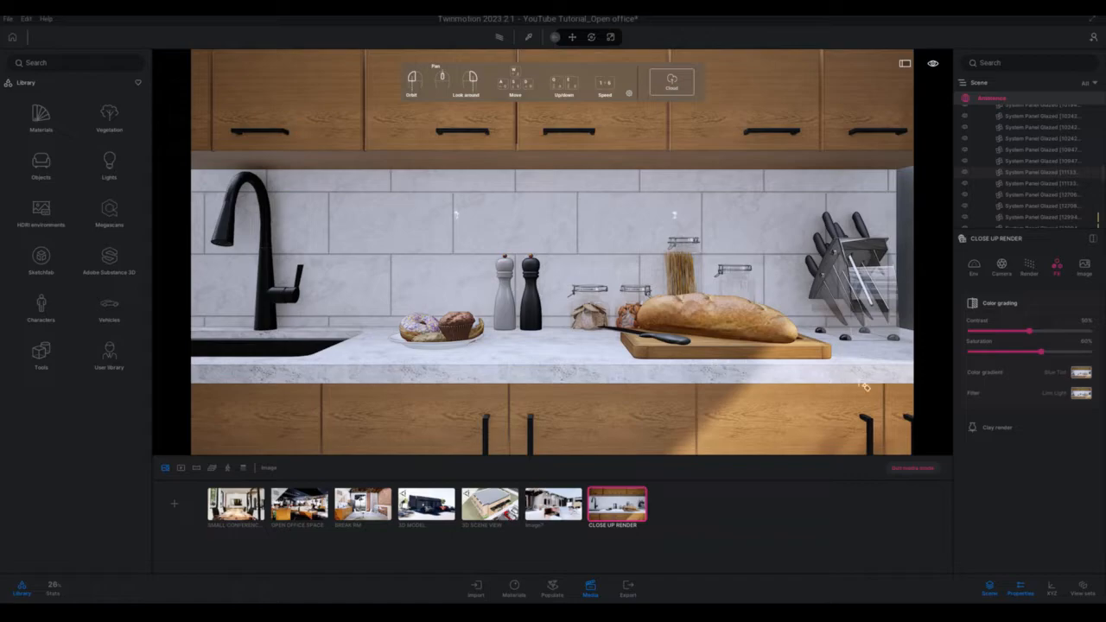
Set the image's filter back to None
left_click(1081, 400)
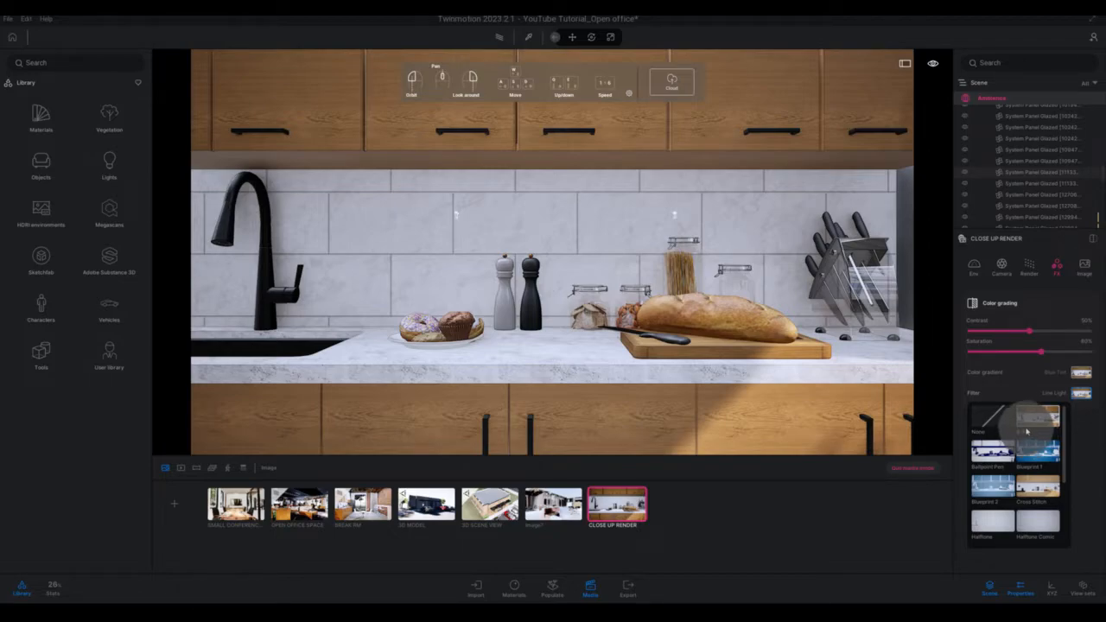
left_click(994, 418)
left_click(1090, 460)
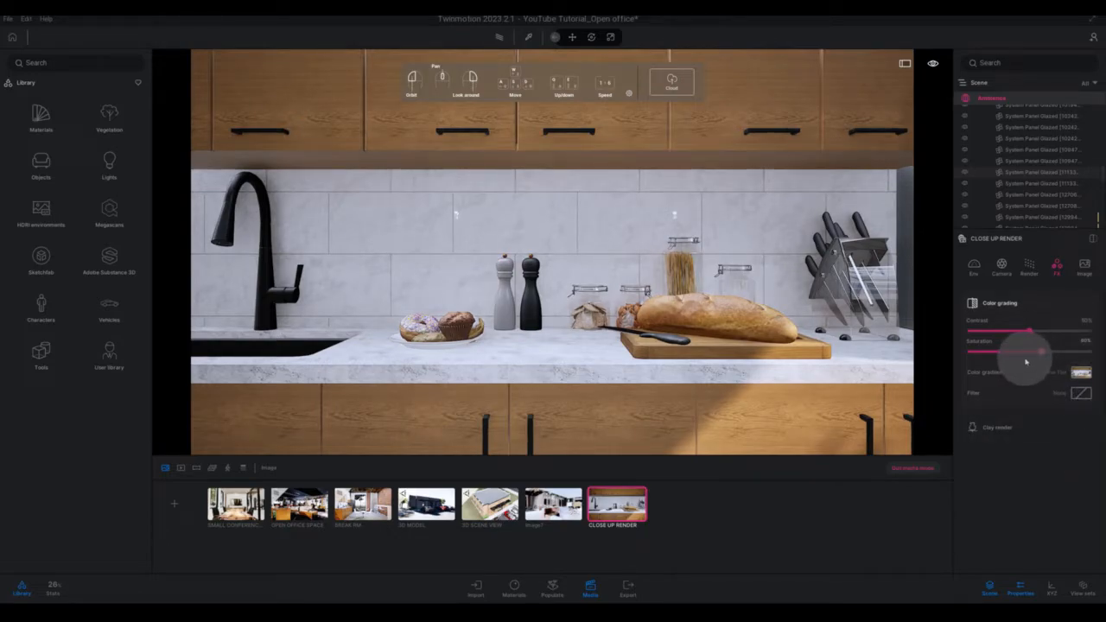
Enable the camera's depth of field, picking the focus on the bread and cutting board, and raise the aperture
left_click(1002, 275)
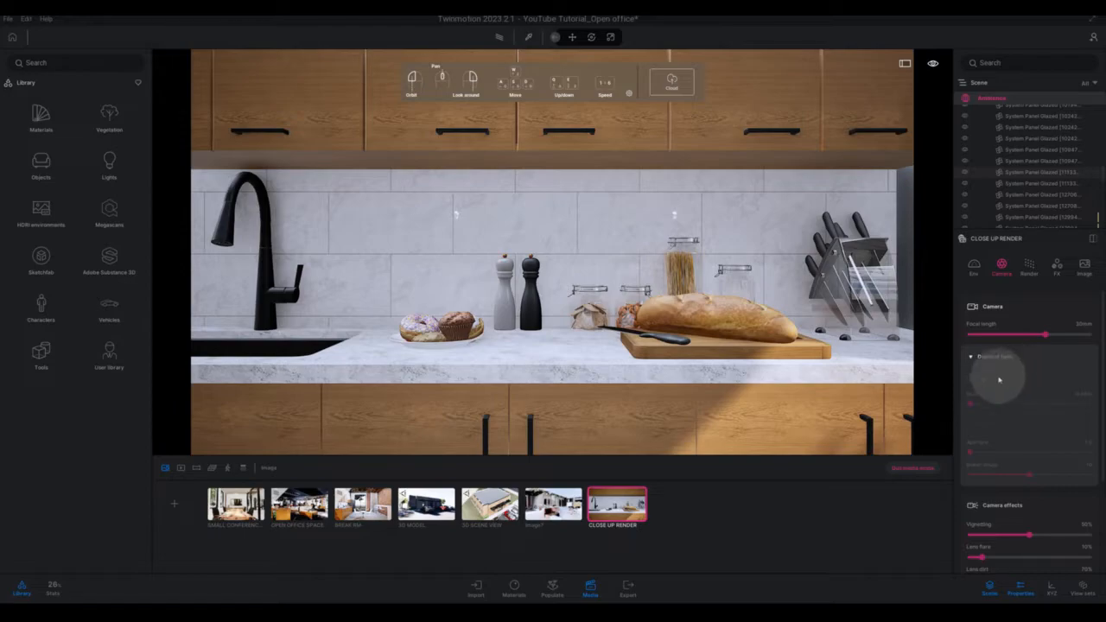
left_click(971, 379)
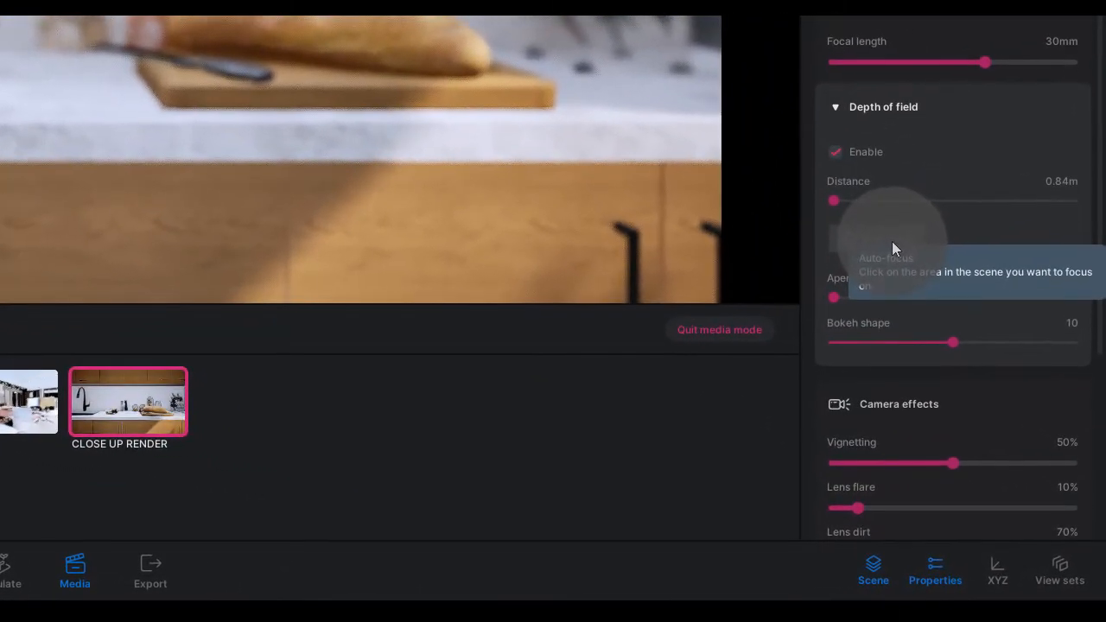
left_click(893, 242)
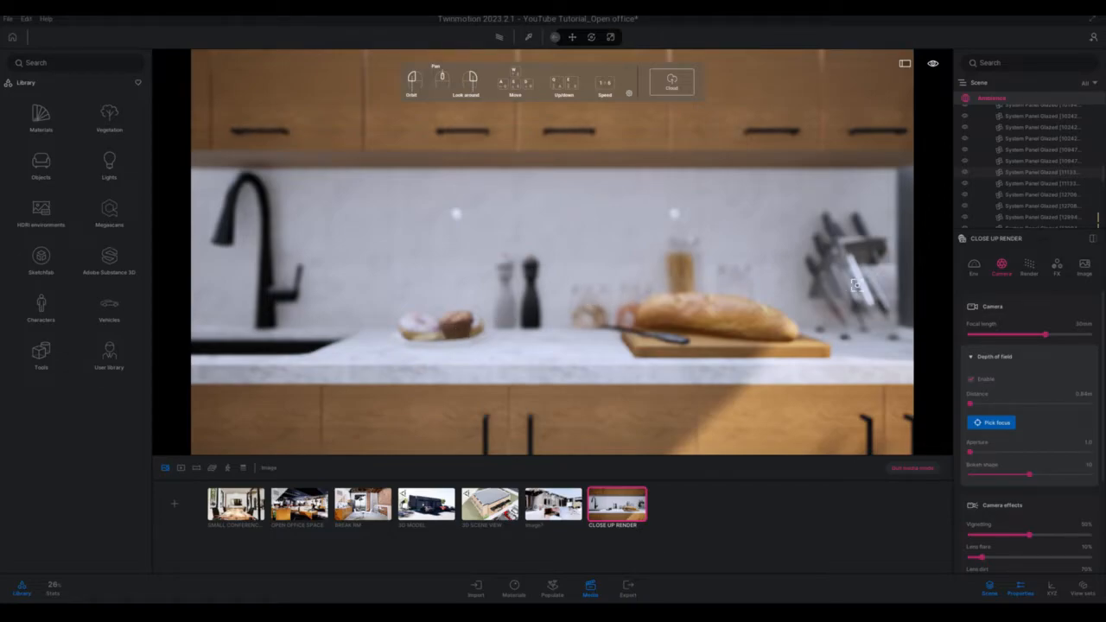
left_click(701, 315)
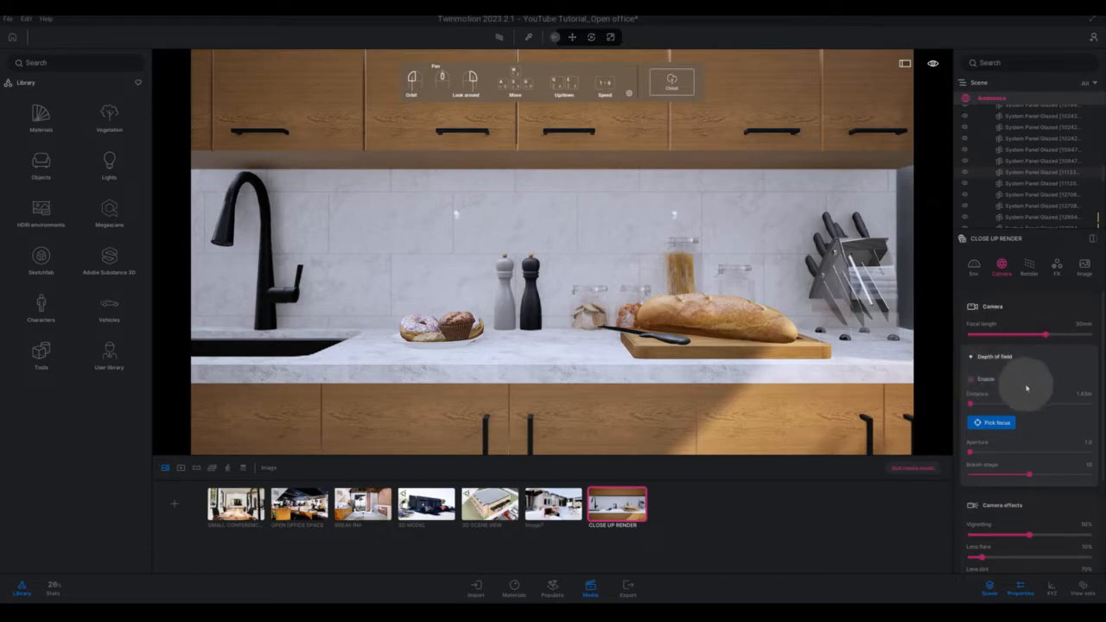
left_click(820, 353)
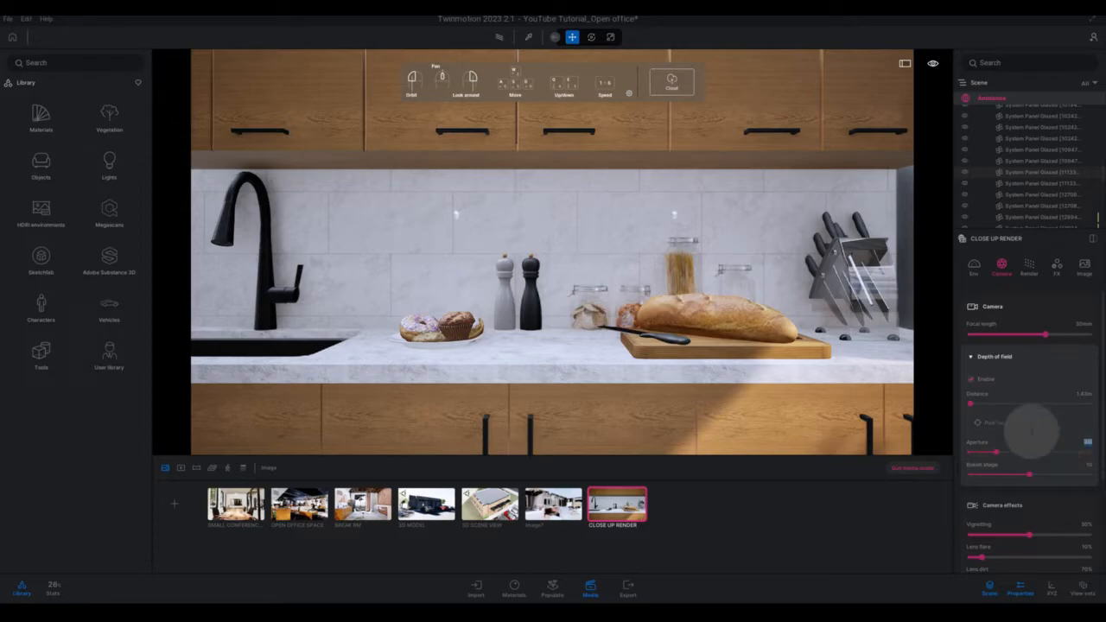
scroll(1049, 452, "down", 2)
scroll(1045, 456, "down", 3)
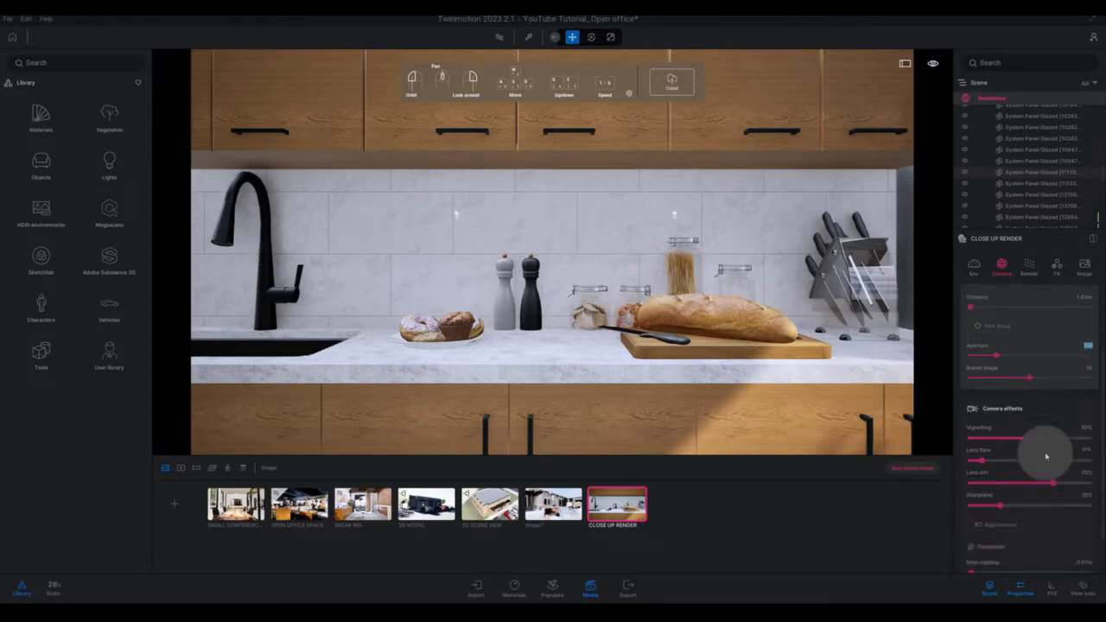
scroll(1045, 456, "up", 5)
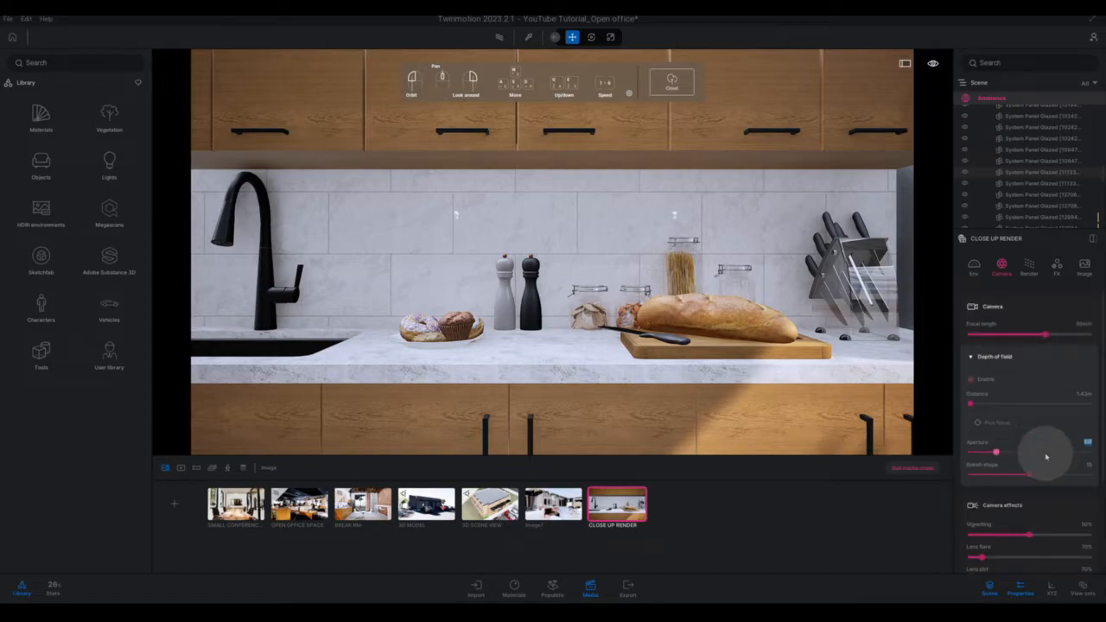
Enable SSR reflections in the image's render settings
left_click(1032, 276)
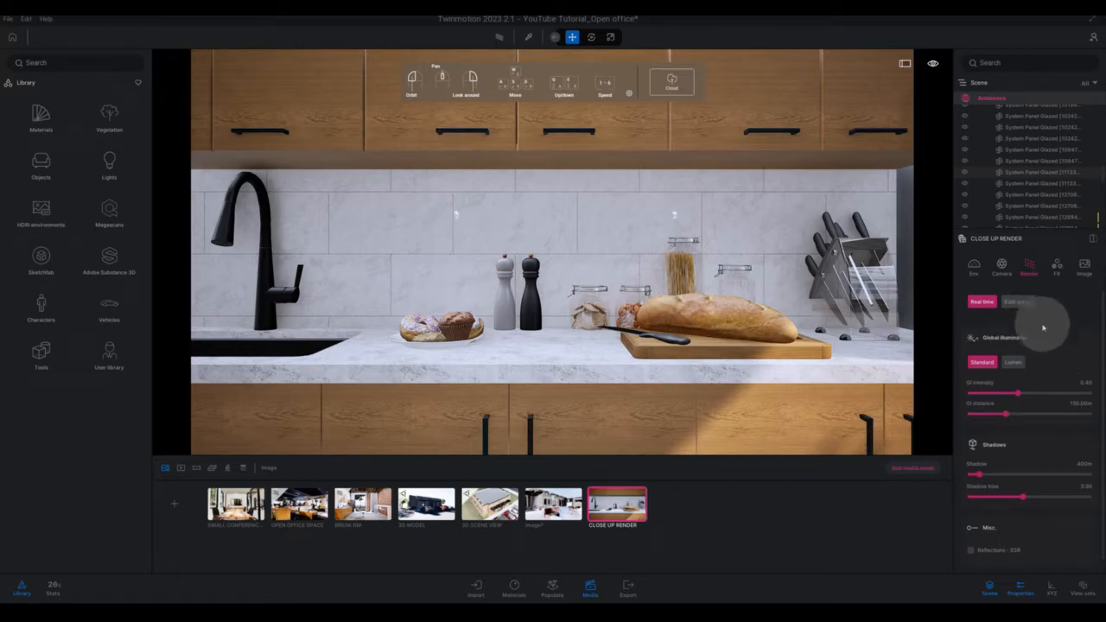
scroll(988, 437, "down", 1)
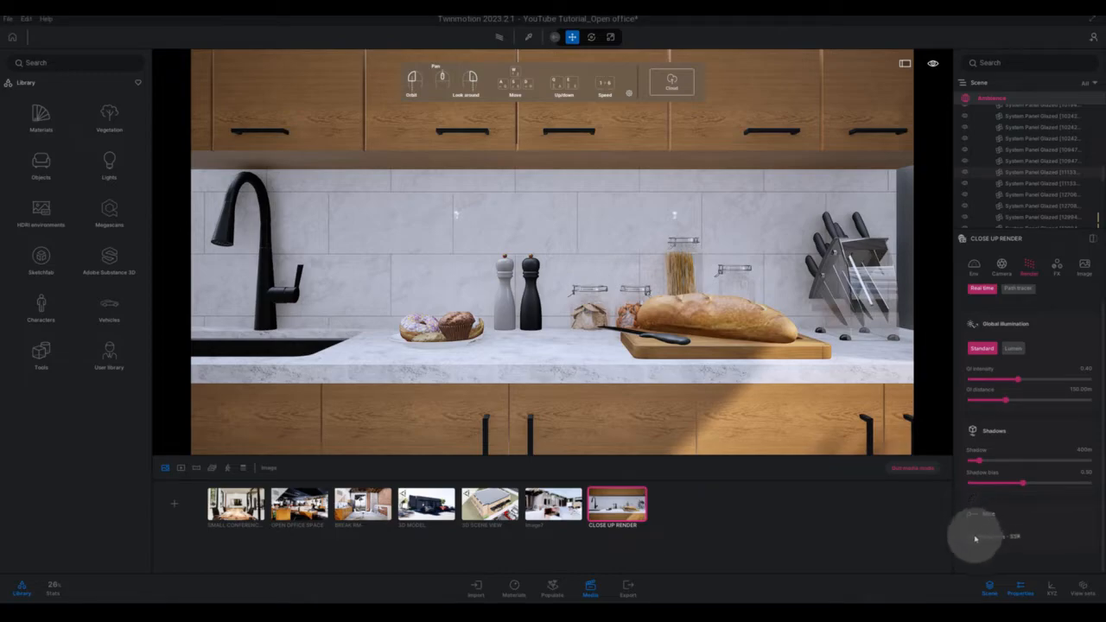
mouse_move(973, 544)
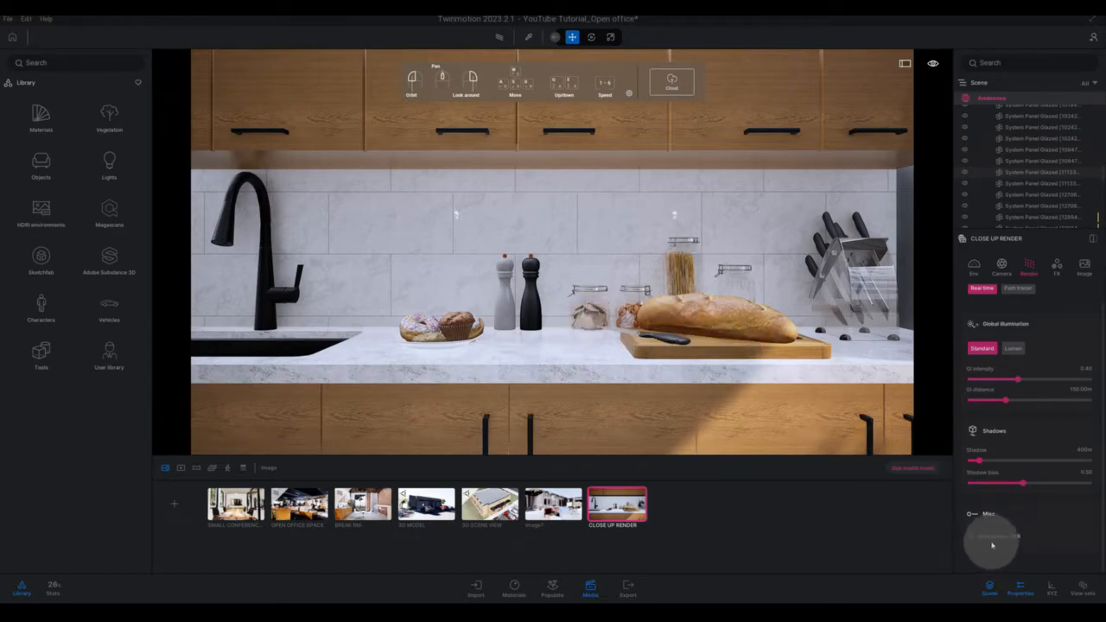
scroll(1038, 344, "up", 1)
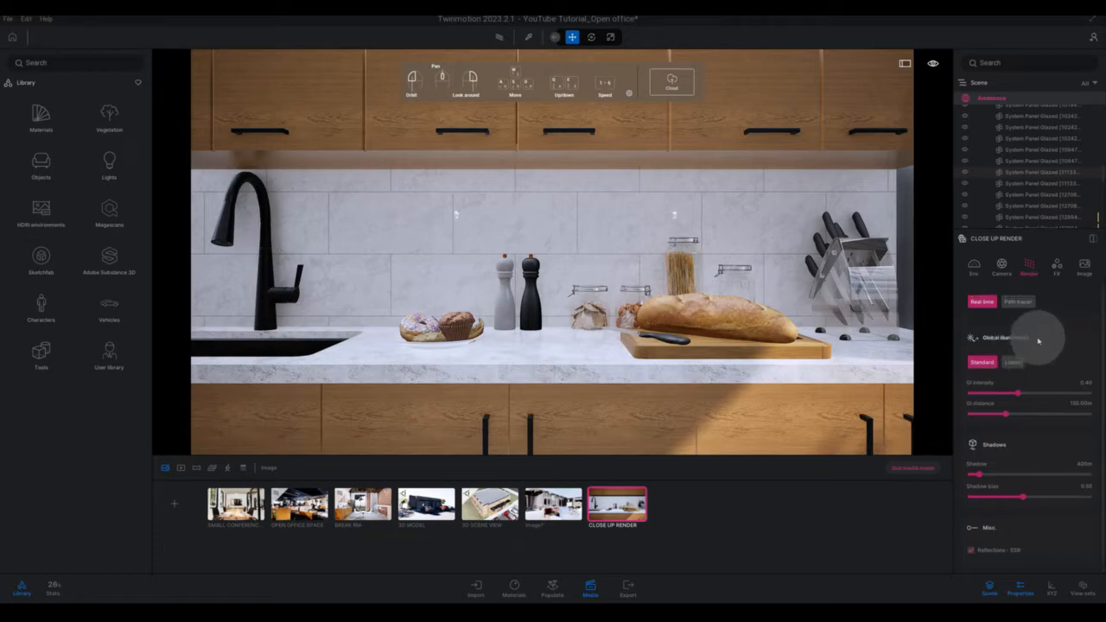
Switch the image's rendering from real time to Path tracer and lower the samples per pixel
left_click(1024, 306)
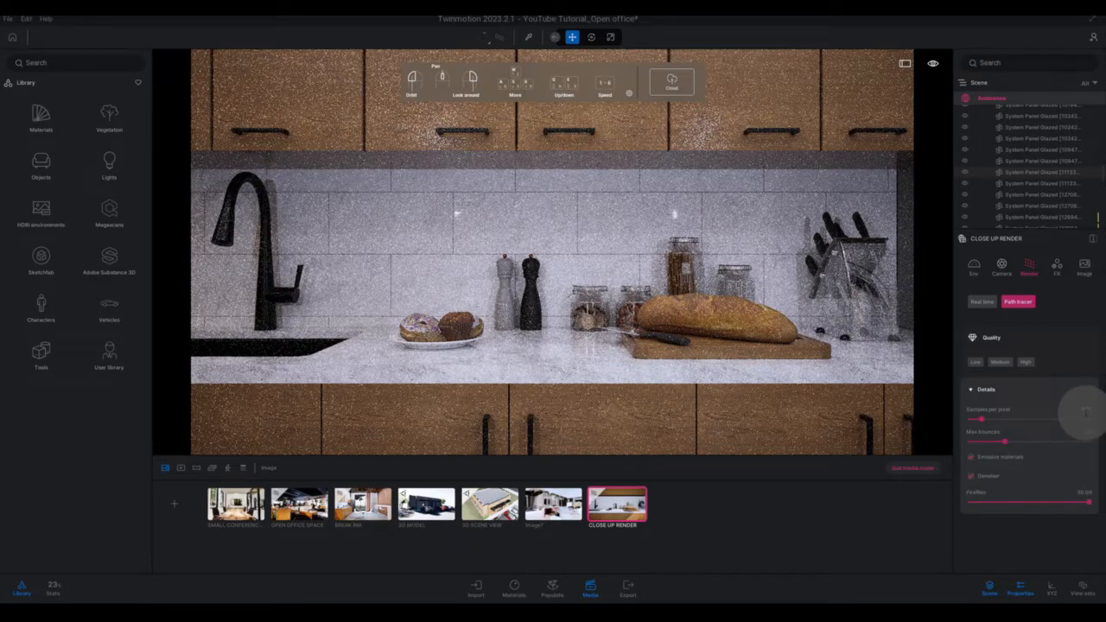
mouse_move(1086, 412)
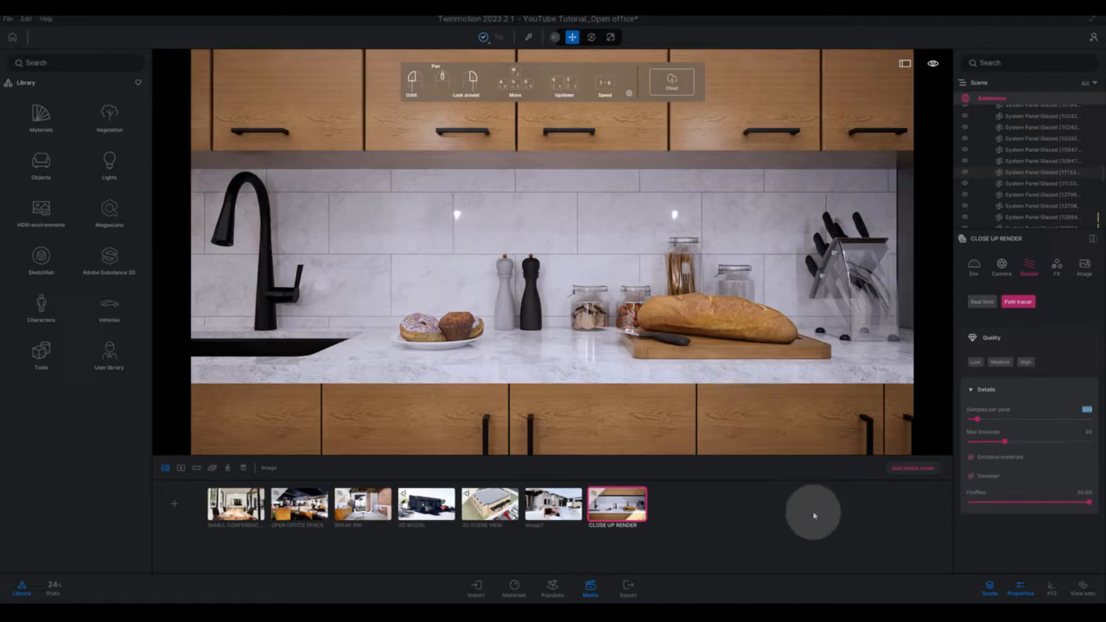
Set the image's output size to 4K, 3840 by 2160
left_click(1086, 273)
left_click(1013, 336)
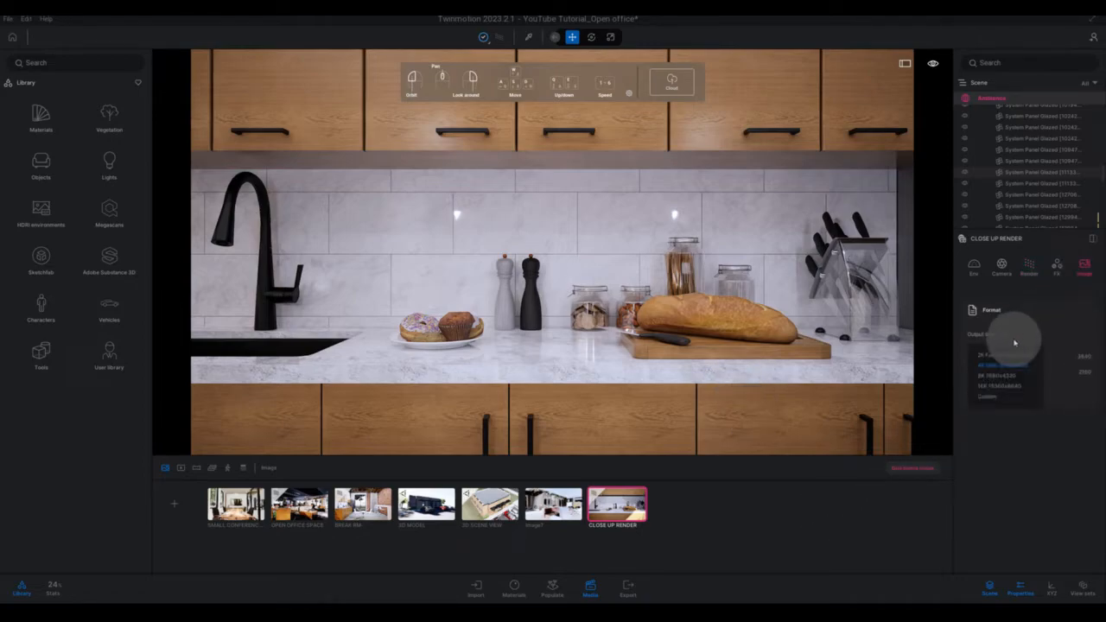
left_click(1006, 360)
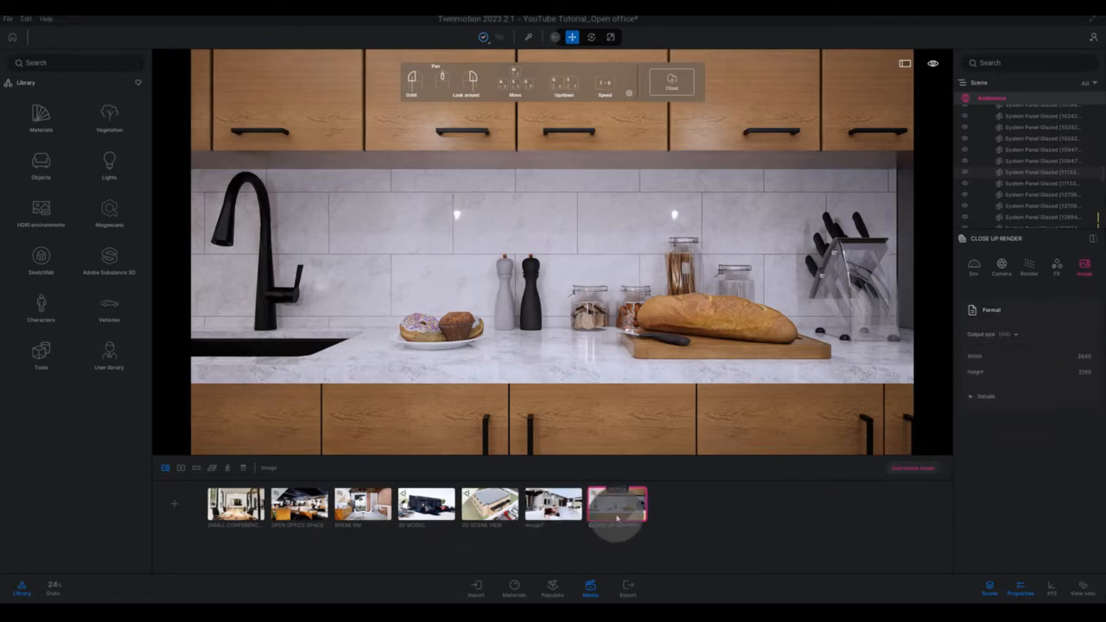
Open the image selection for local export and limit the list to path tracer images
left_click(635, 585)
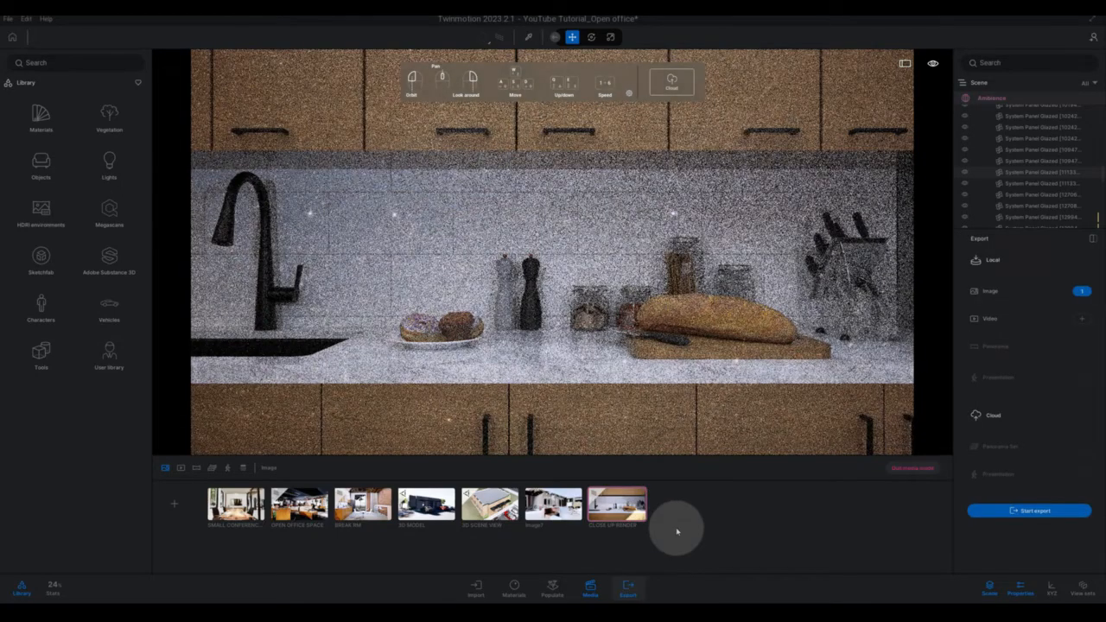
left_click(1080, 294)
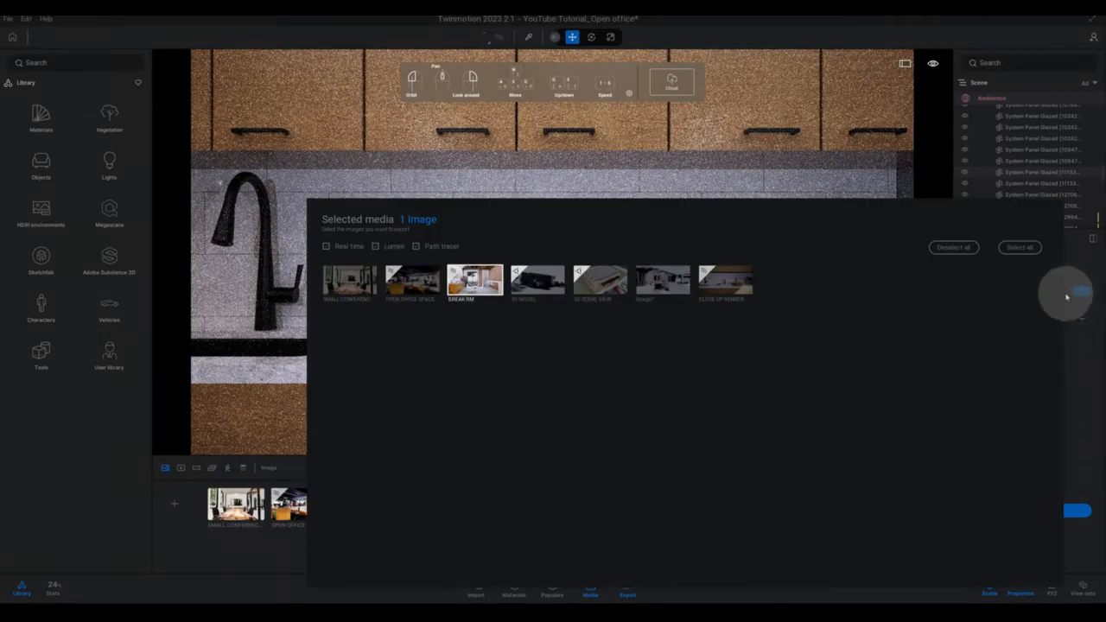
left_click(327, 248)
left_click(376, 248)
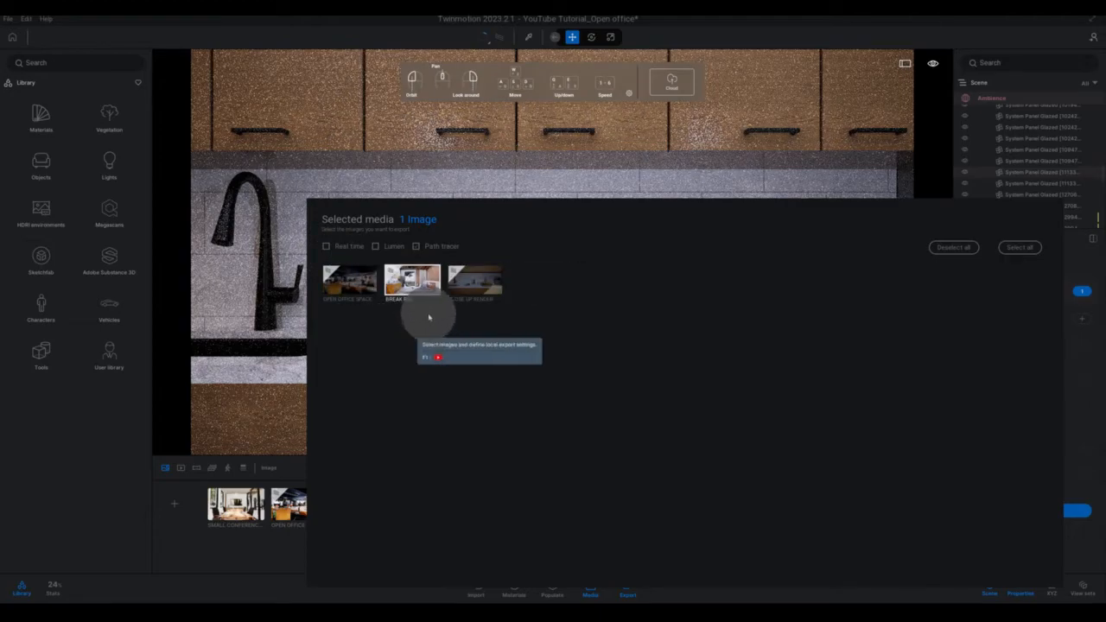
Choose CLOSE UP RENDER as the only image for export, removing BREAK RM from the selection
left_click(472, 278)
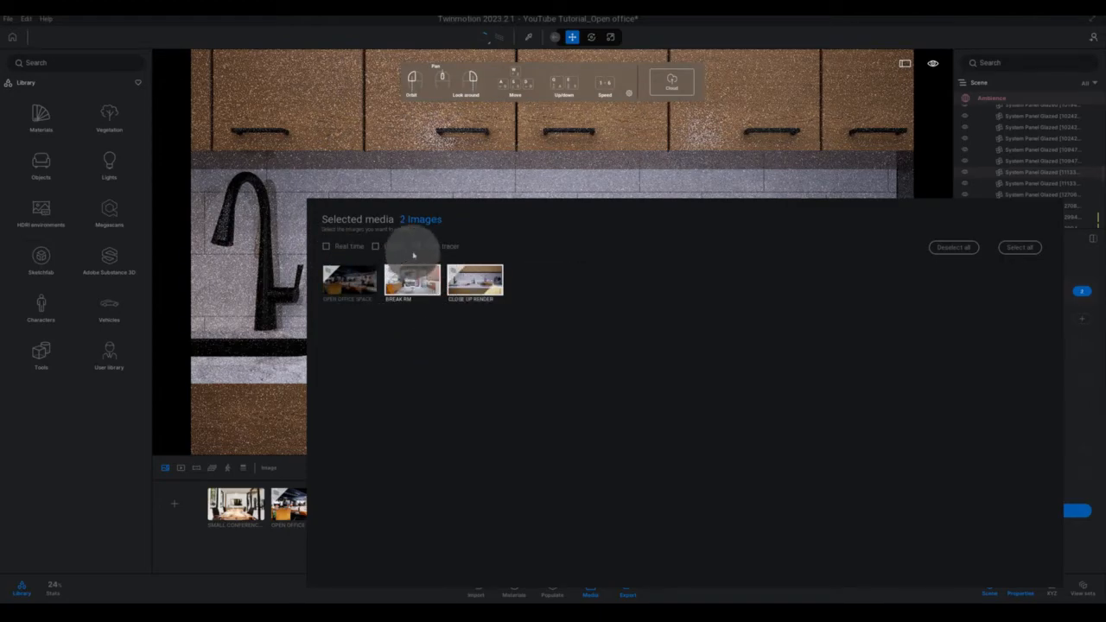
left_click(406, 281)
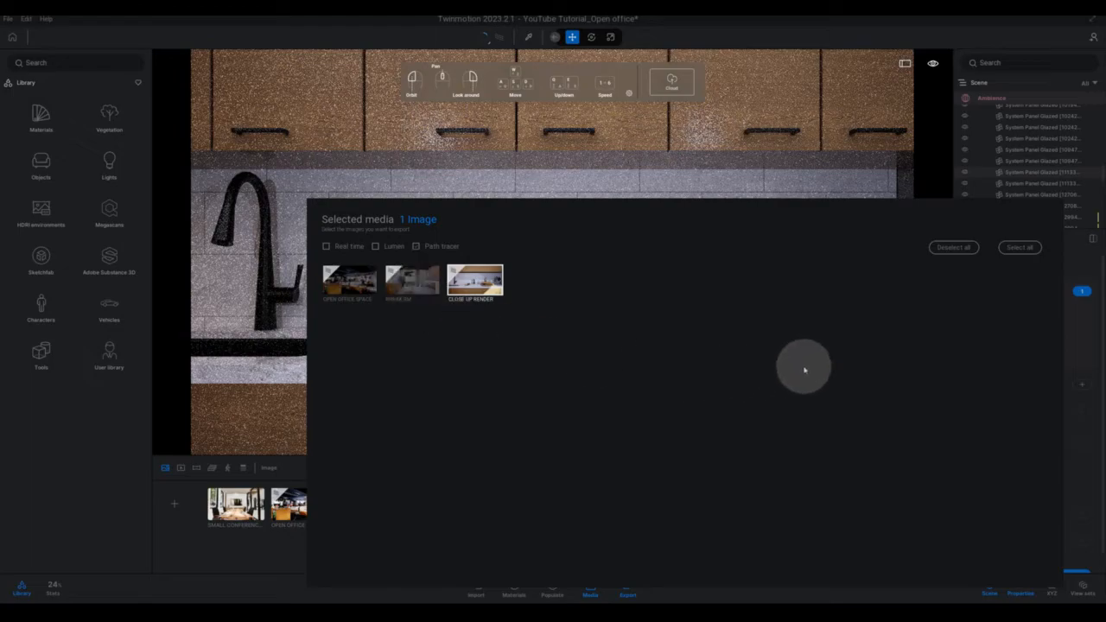
left_click(1076, 323)
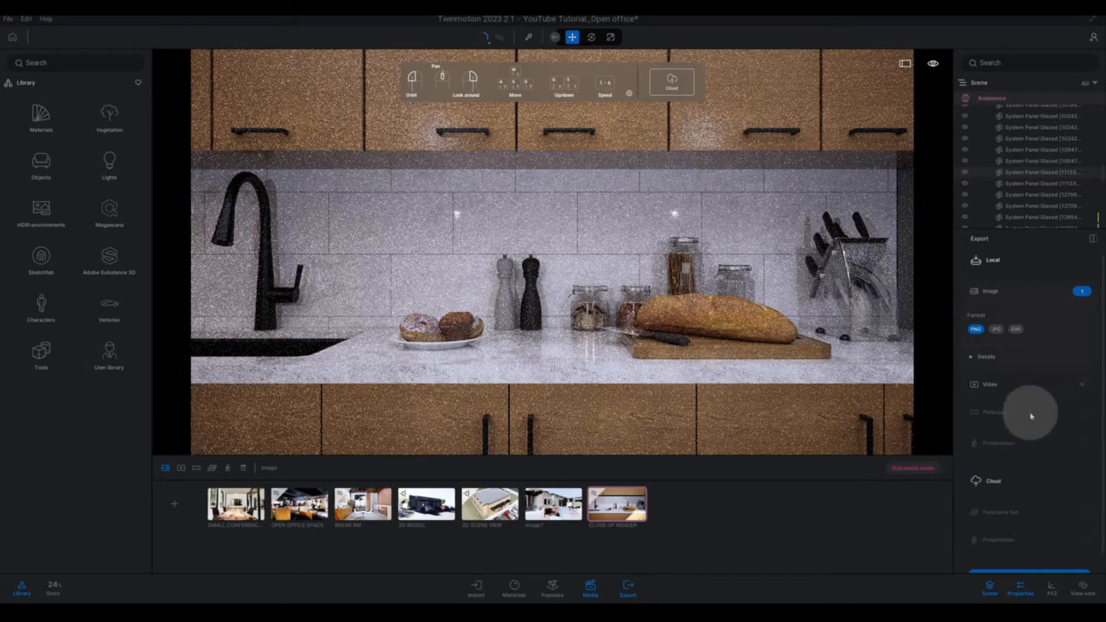
scroll(1030, 415, "down", 1)
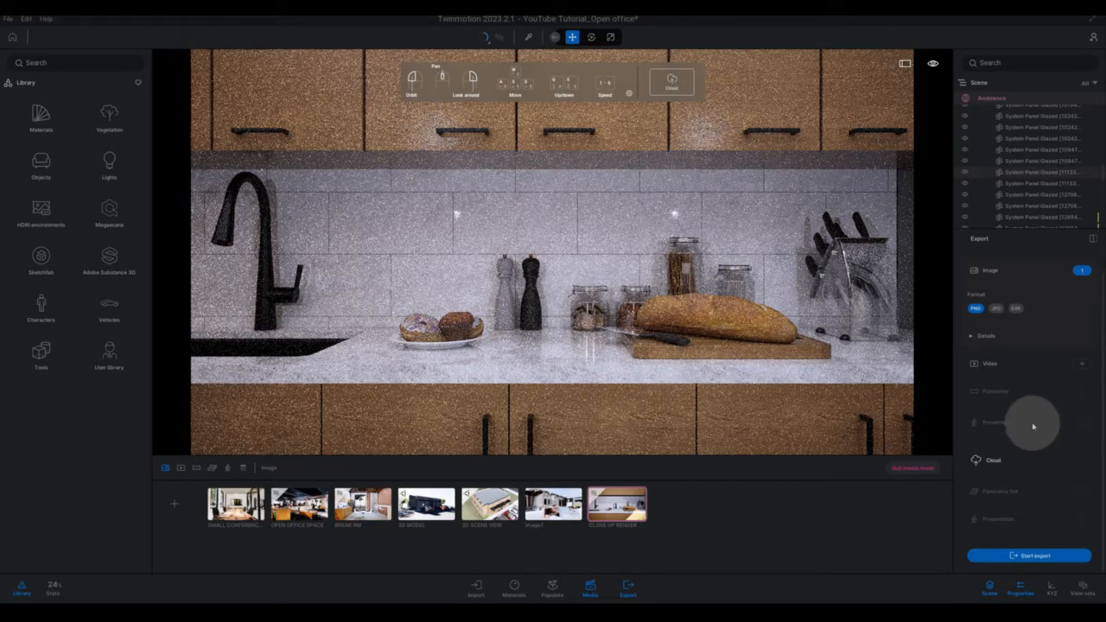